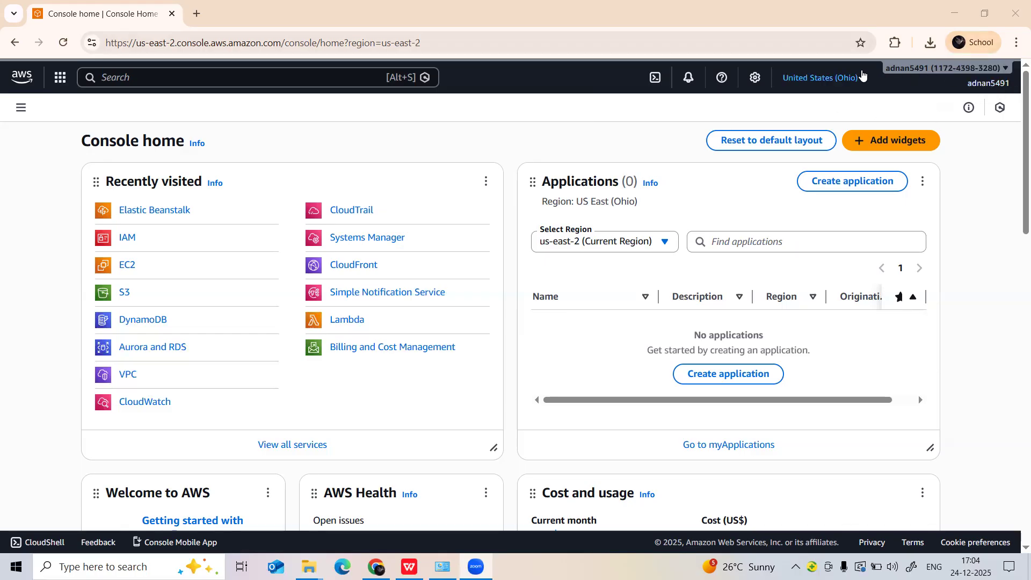
Open the Billing preferences page in Billing and Cost Management for the account.
click(970, 87)
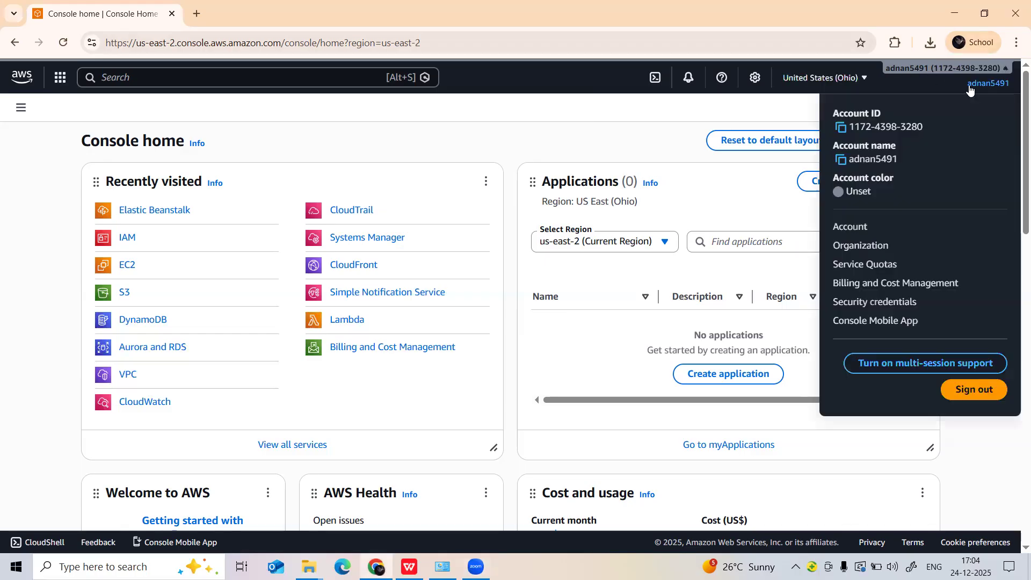
click(883, 284)
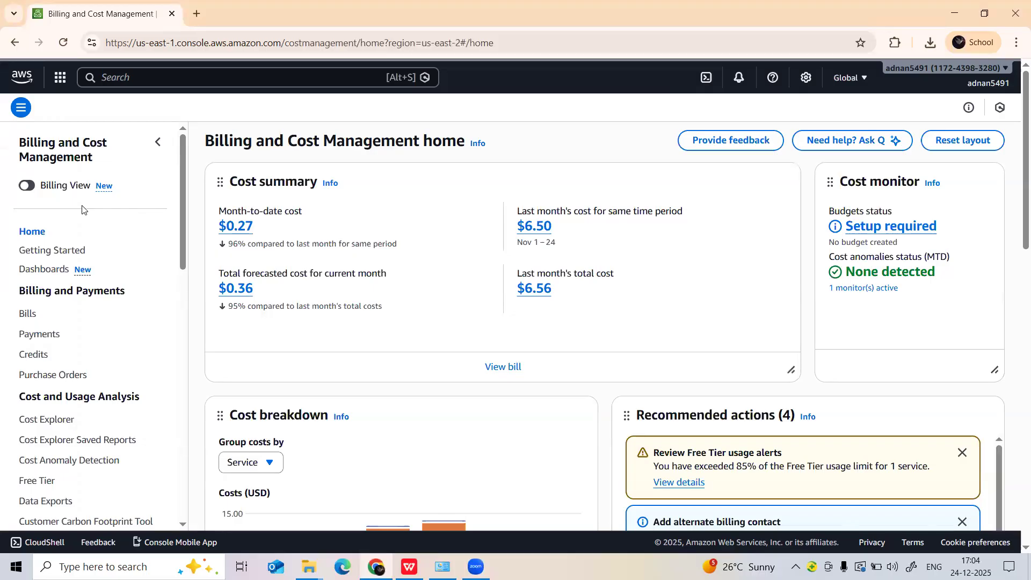
scroll(84, 208, down, 6)
scroll(84, 208, down, 7)
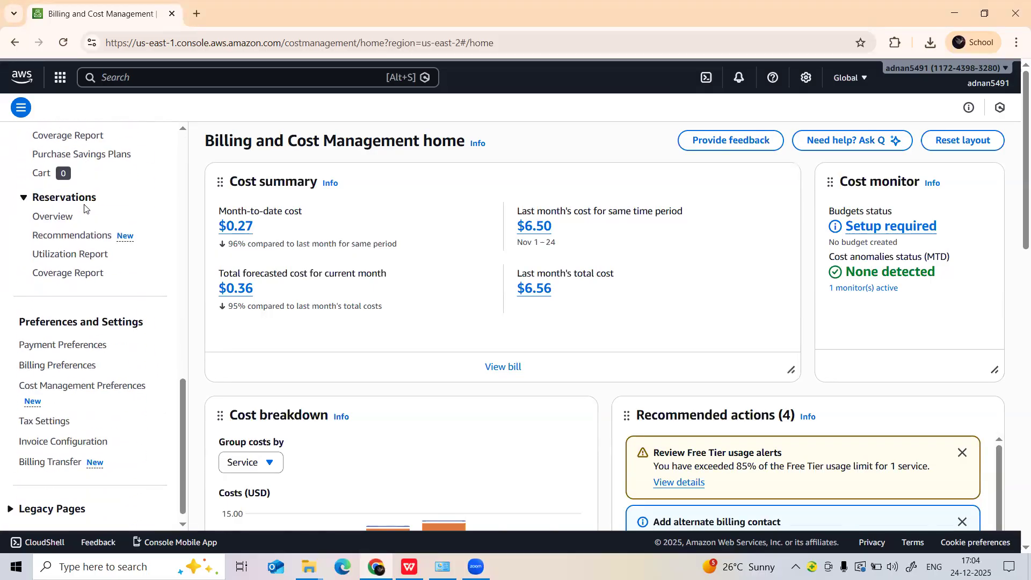
click(90, 364)
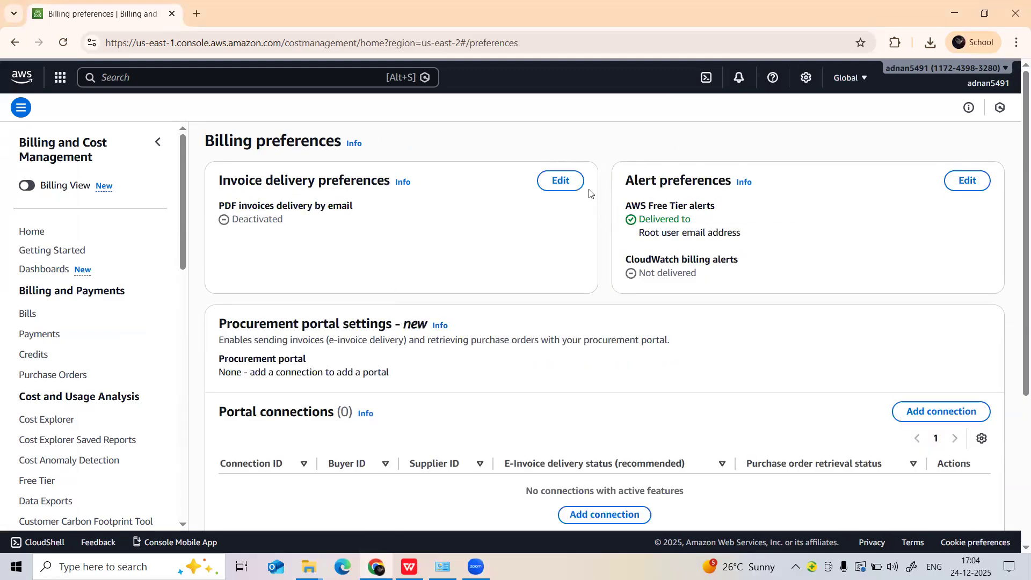
Activate PDF invoices delivered by email in the invoice delivery preferences and save the change.
click(561, 181)
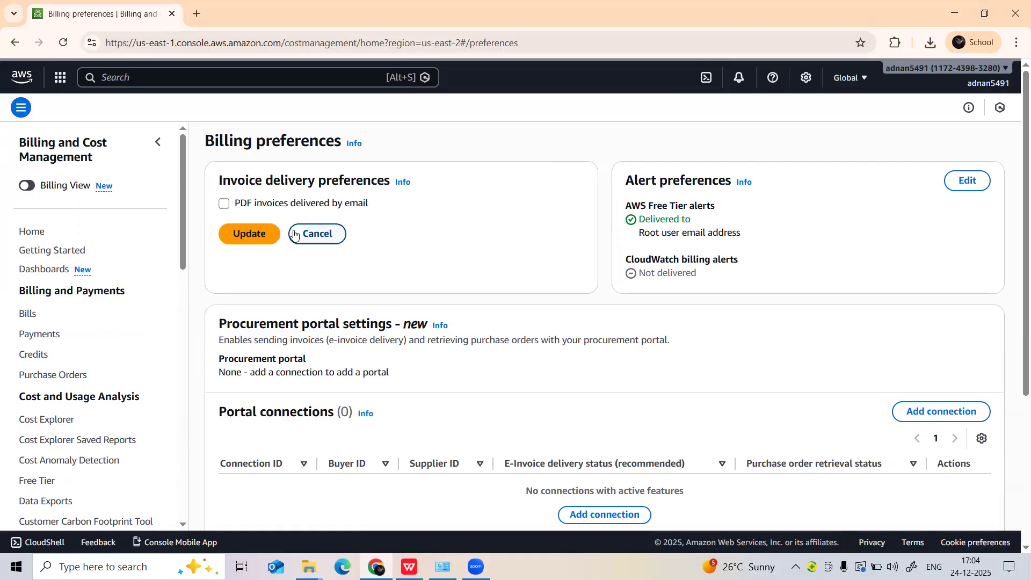
click(224, 205)
click(239, 234)
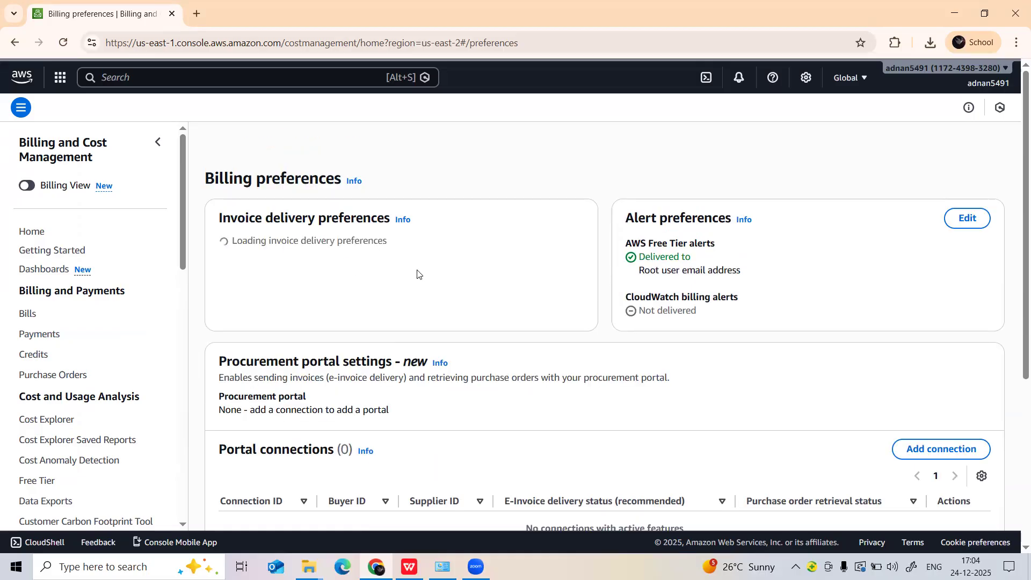
Enable CloudWatch billing alerts in the alert preferences and save the change.
click(968, 218)
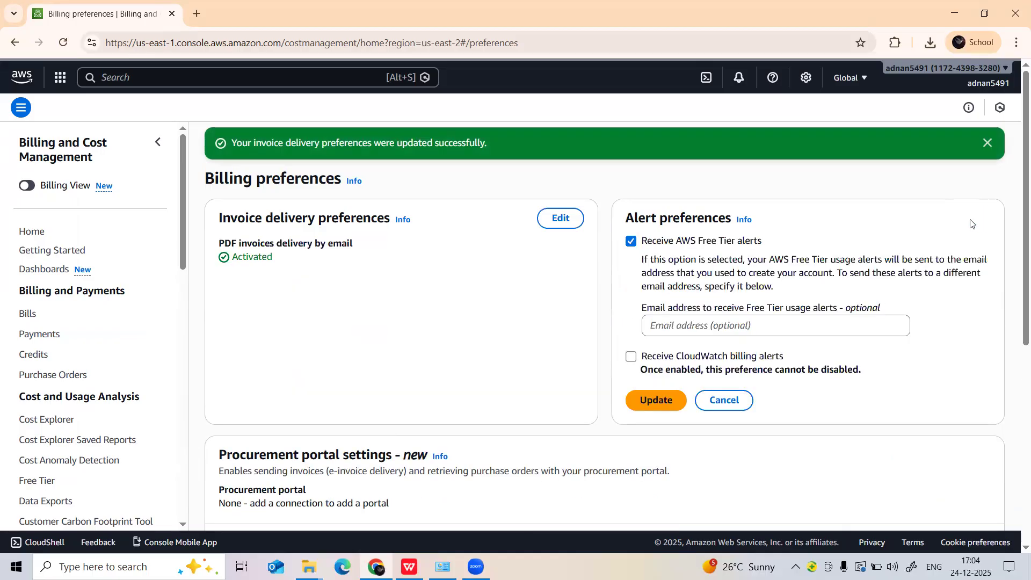
click(632, 358)
click(639, 403)
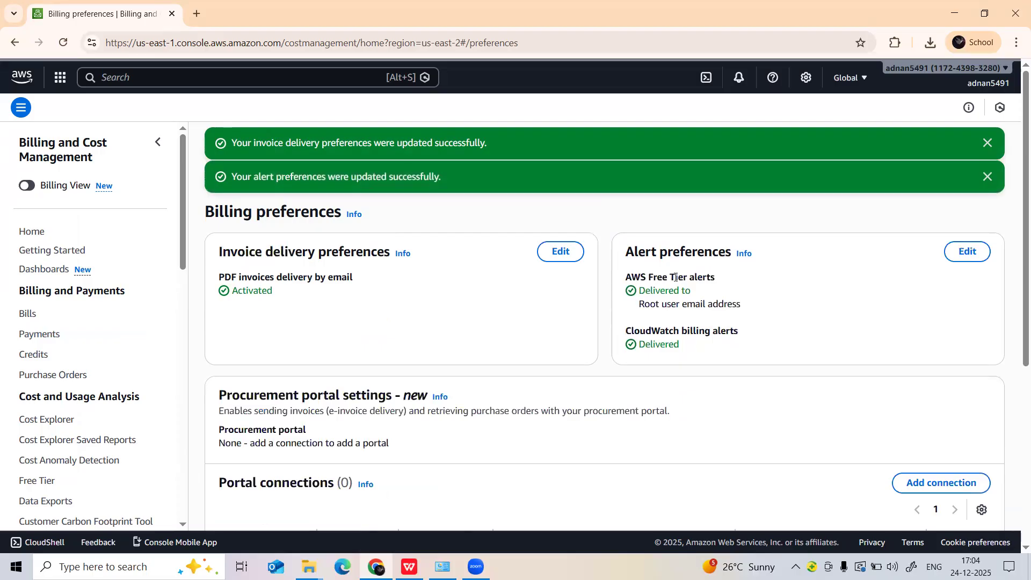
scroll(318, 292, down, 5)
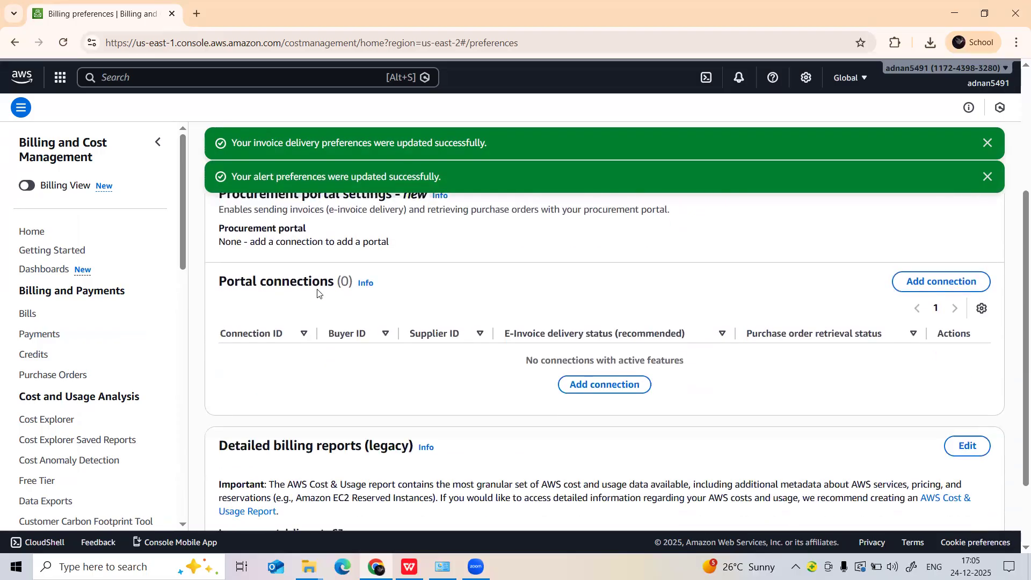
scroll(317, 293, up, 5)
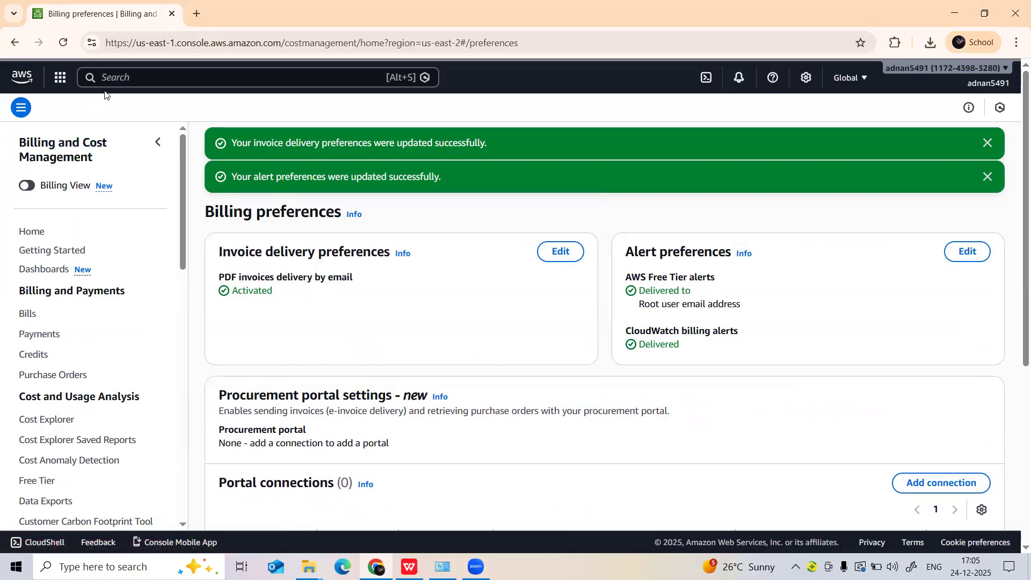
Search the AWS services for "cloudwatch" and open CloudWatch.
click(124, 81)
text(c)
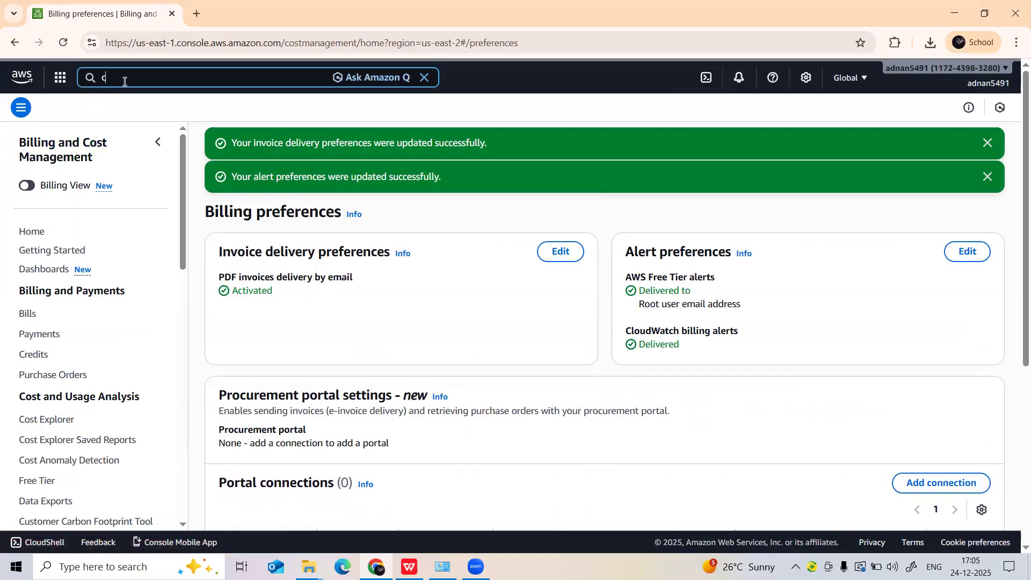
text(loudwa)
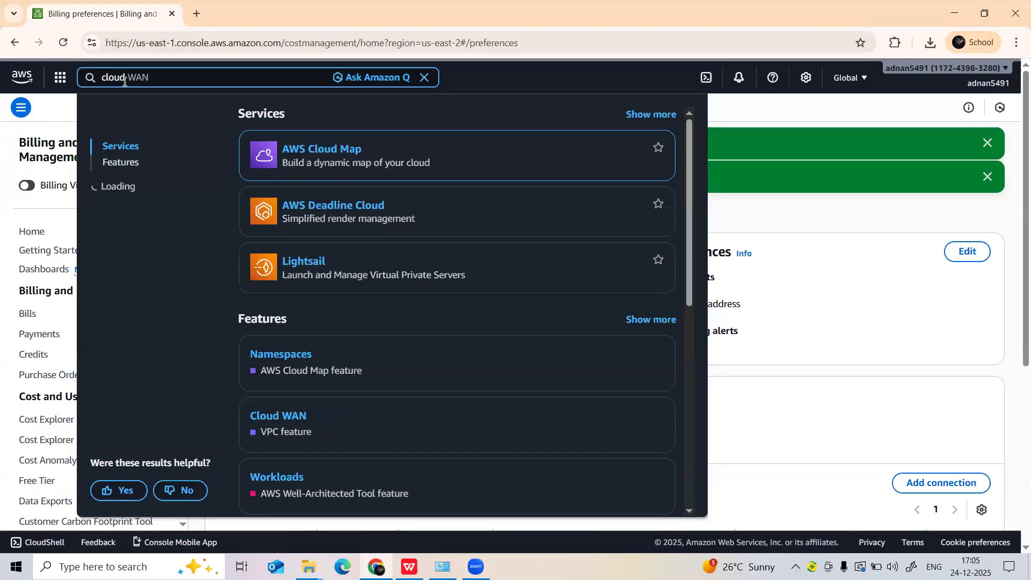
text(tch)
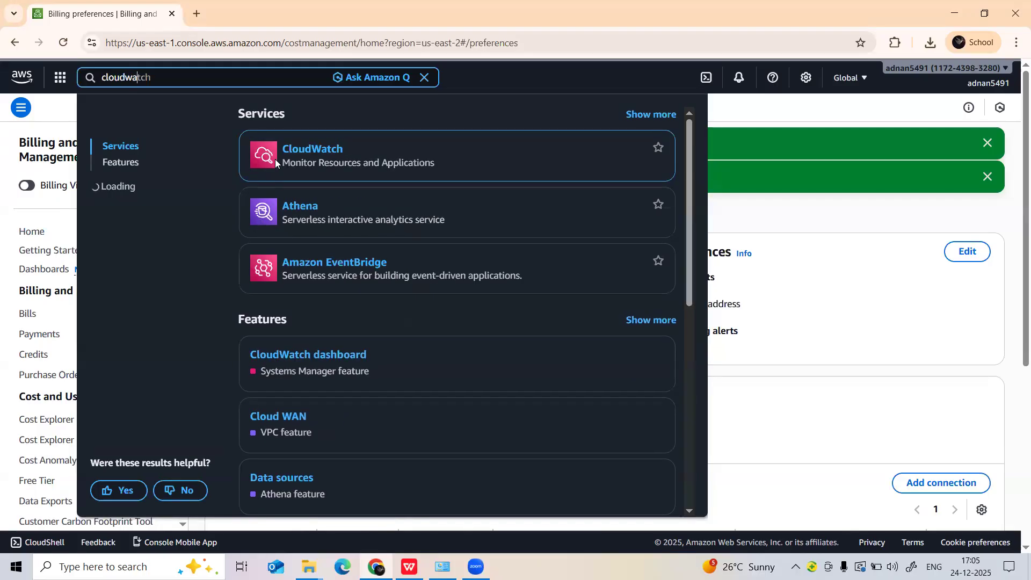
click(322, 227)
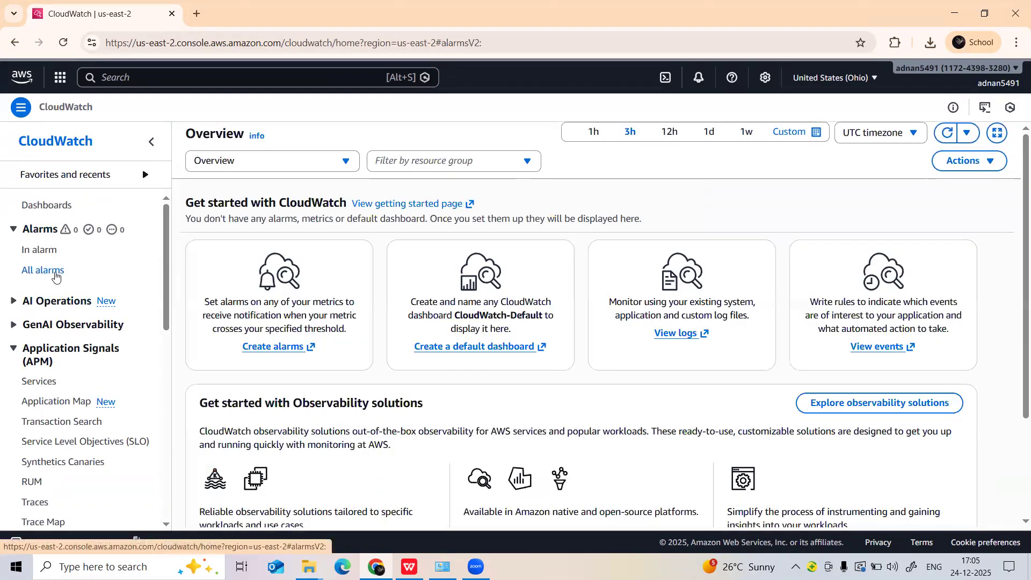
Start creating a CloudWatch alarm from the list of all alarms and open its metric selection.
click(55, 275)
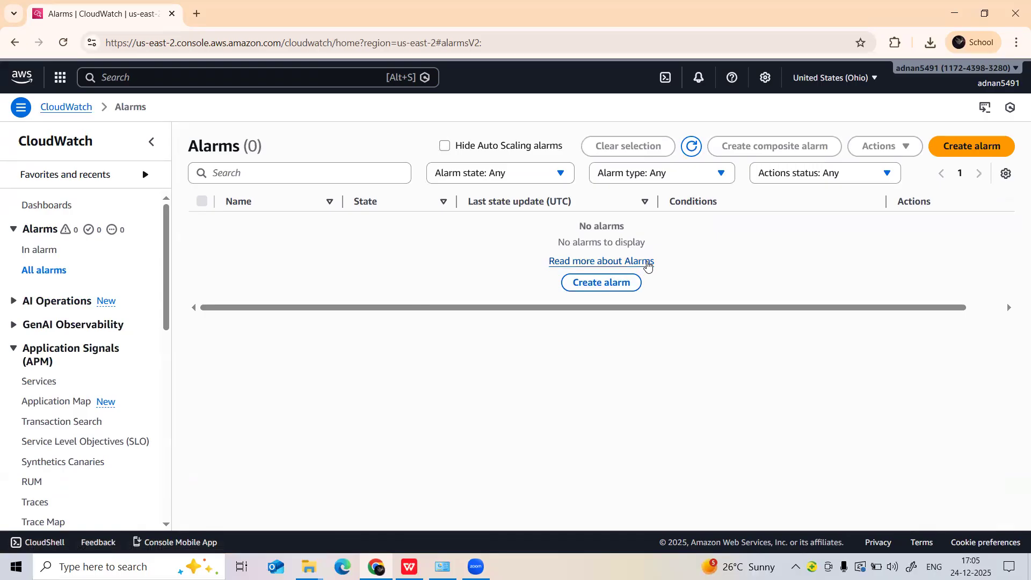
click(599, 283)
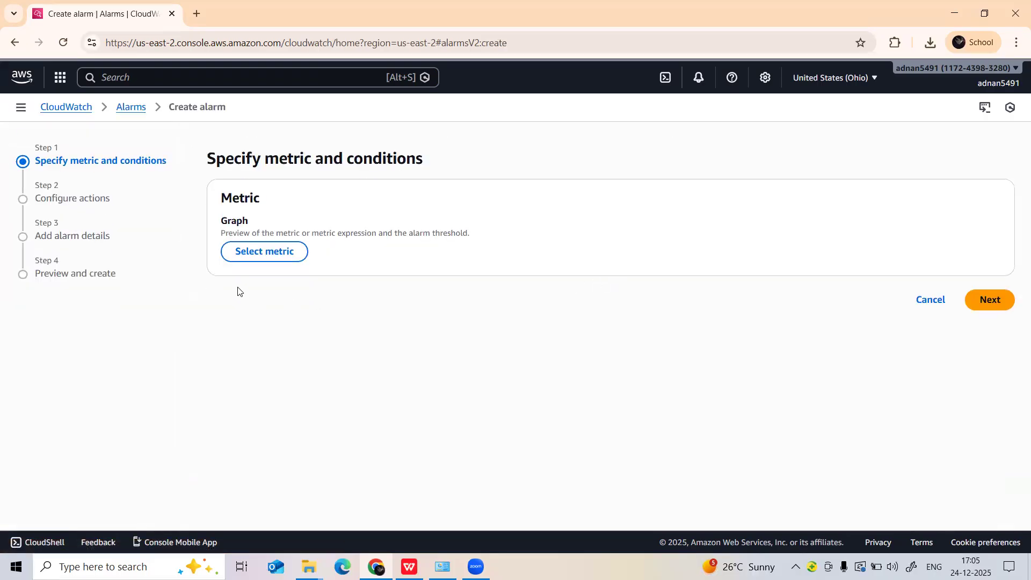
click(286, 255)
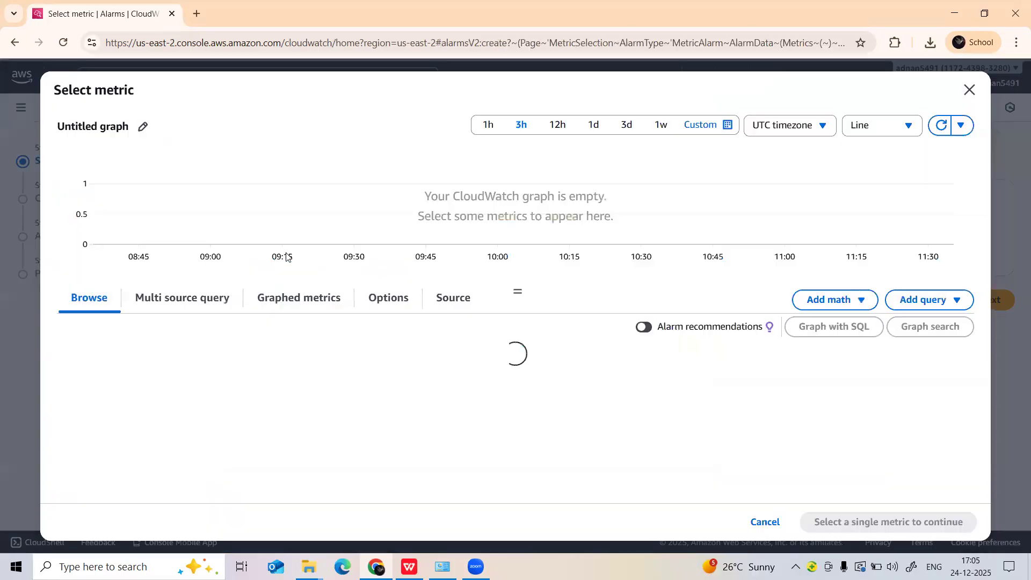
Look through the available metric namespaces for one that covers billing.
scroll(267, 417, down, 2)
scroll(223, 400, up, 2)
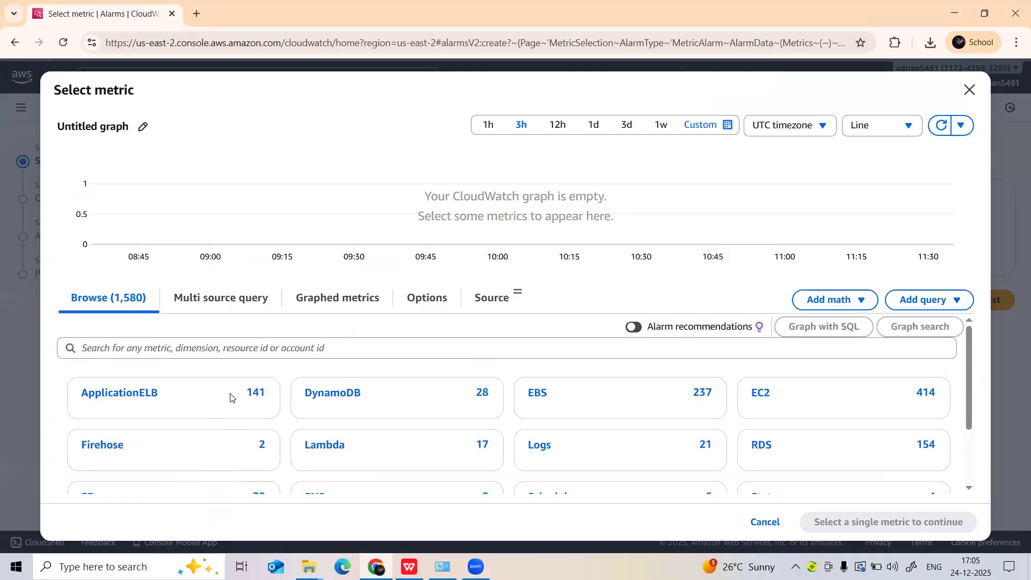
scroll(693, 413, down, 3)
scroll(617, 424, up, 1)
scroll(532, 428, up, 2)
click(182, 348)
scroll(593, 412, down, 2)
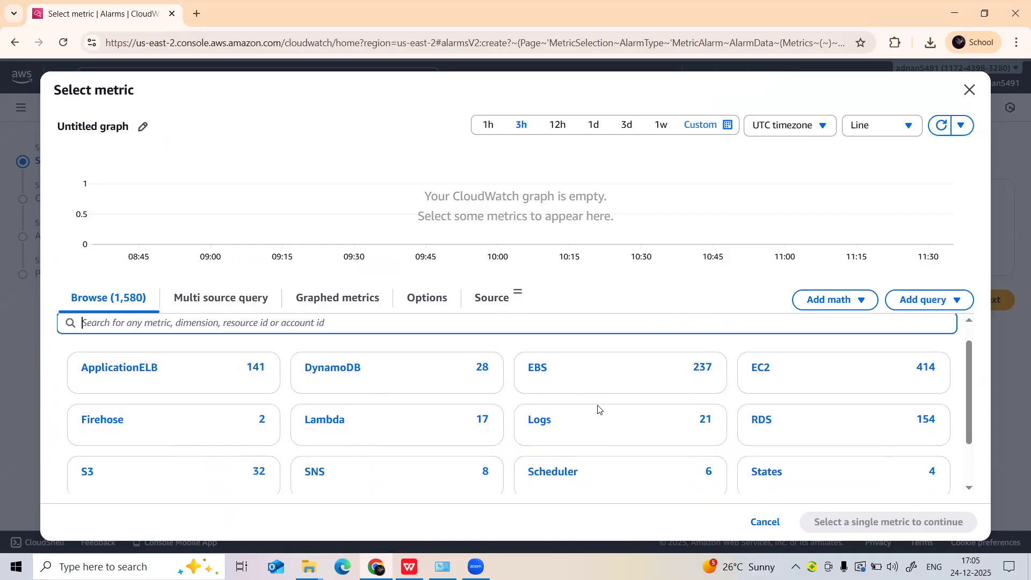
click(226, 304)
click(127, 303)
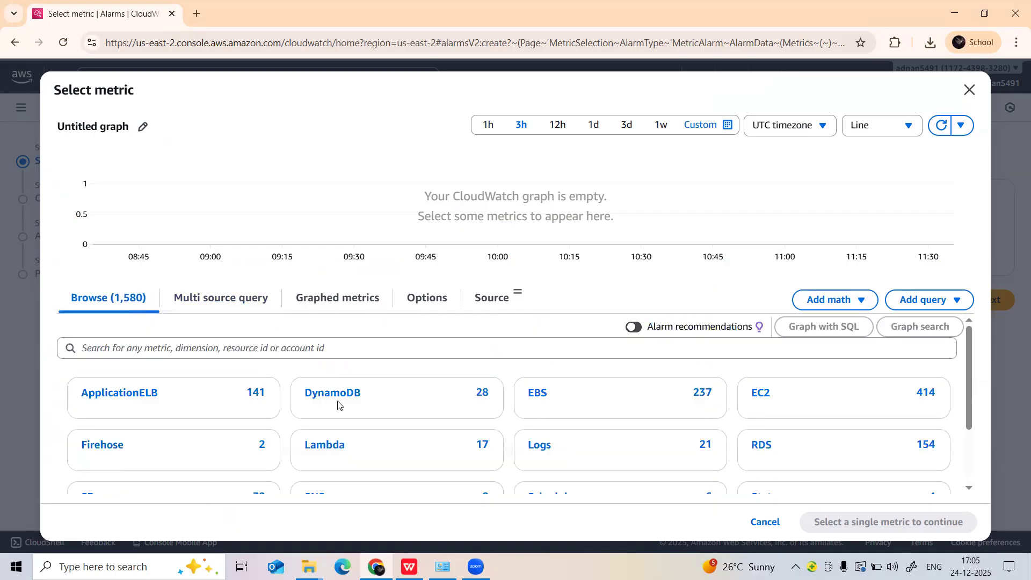
scroll(789, 418, down, 2)
scroll(263, 407, up, 2)
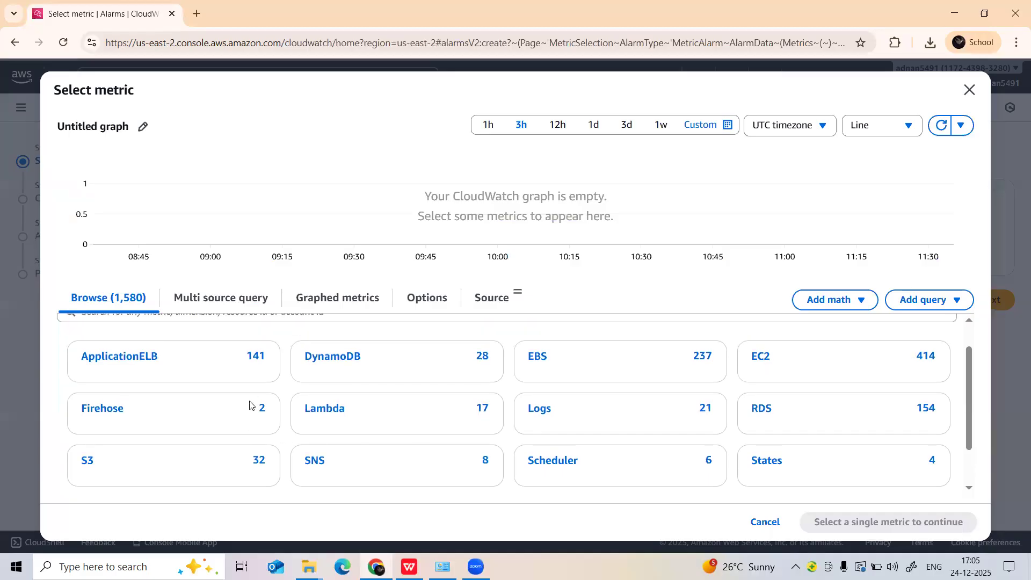
Search the alarm metrics for "billing" and clear the search filter.
click(218, 350)
text(b)
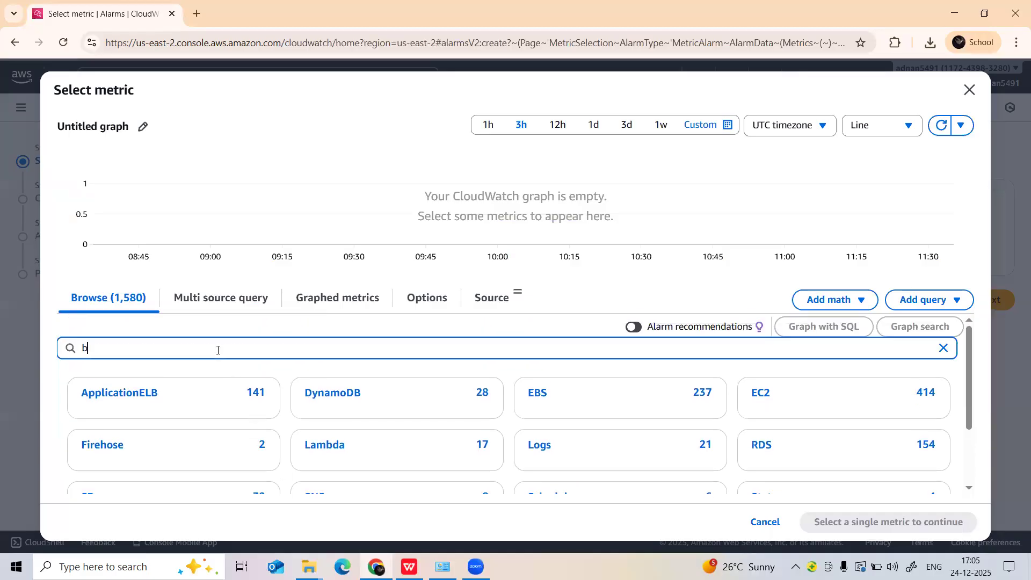
text(illing)
key(Return)
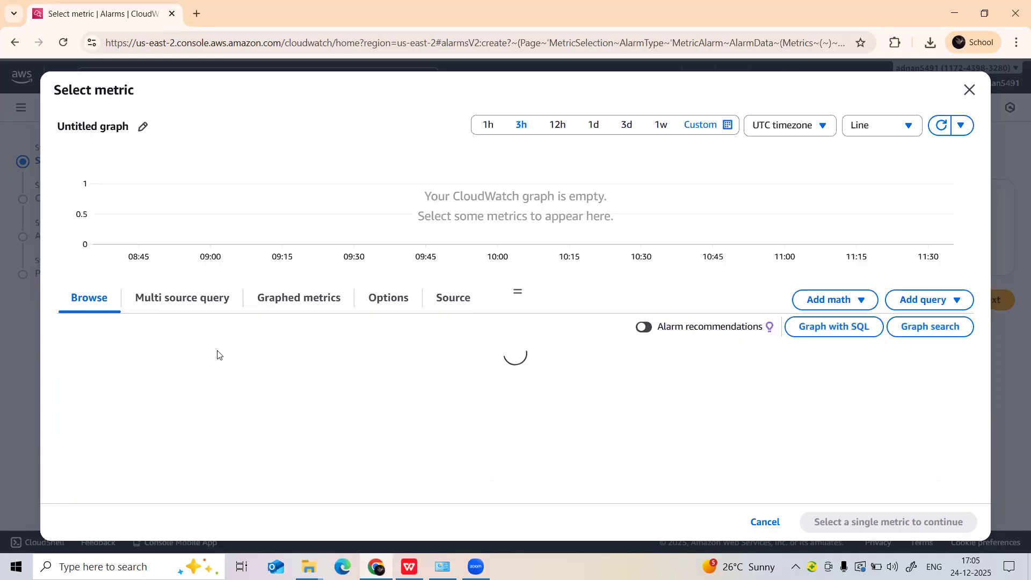
click(124, 377)
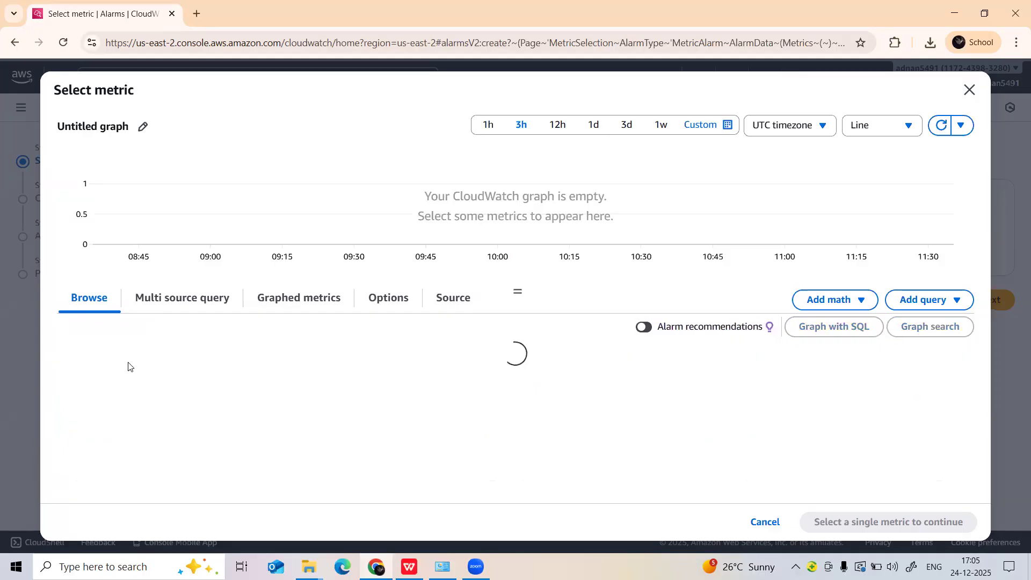
Search the alarm metrics for "cost" and remove the search filters.
click(395, 357)
scroll(403, 352, down, 1)
scroll(402, 353, up, 1)
text(cos)
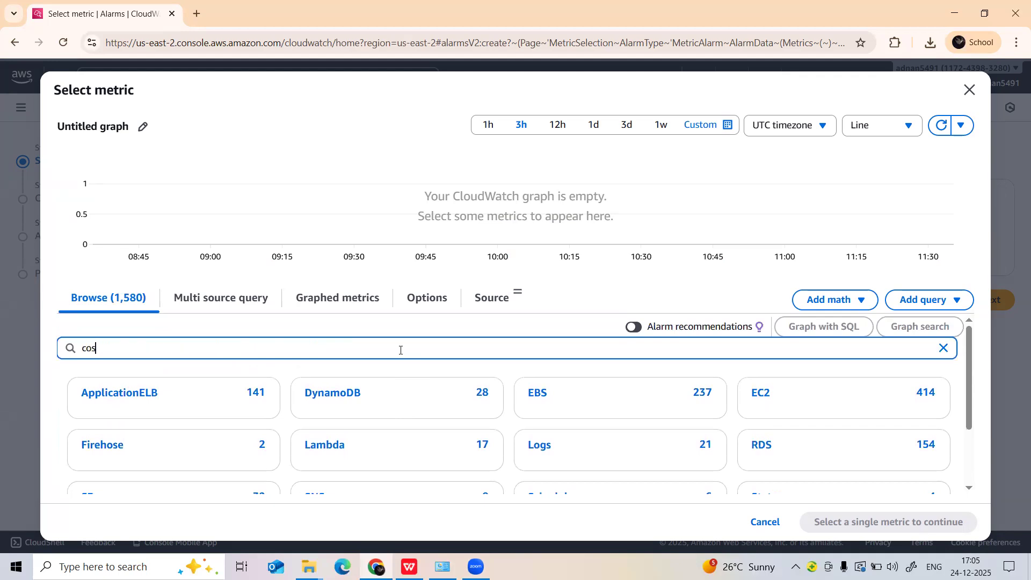
text(r)
key(Return)
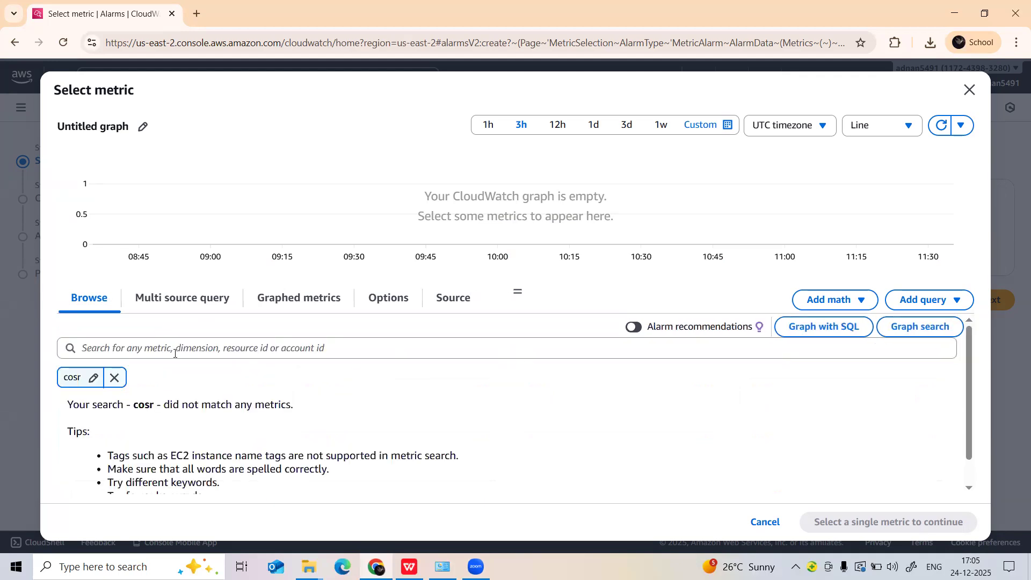
text(cost)
key(Return)
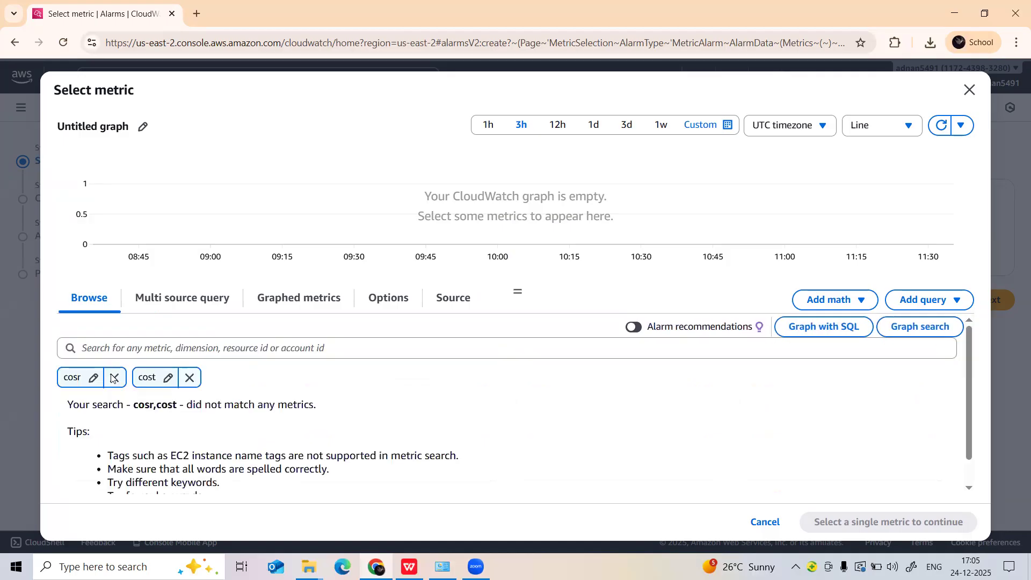
click(111, 378)
click(114, 378)
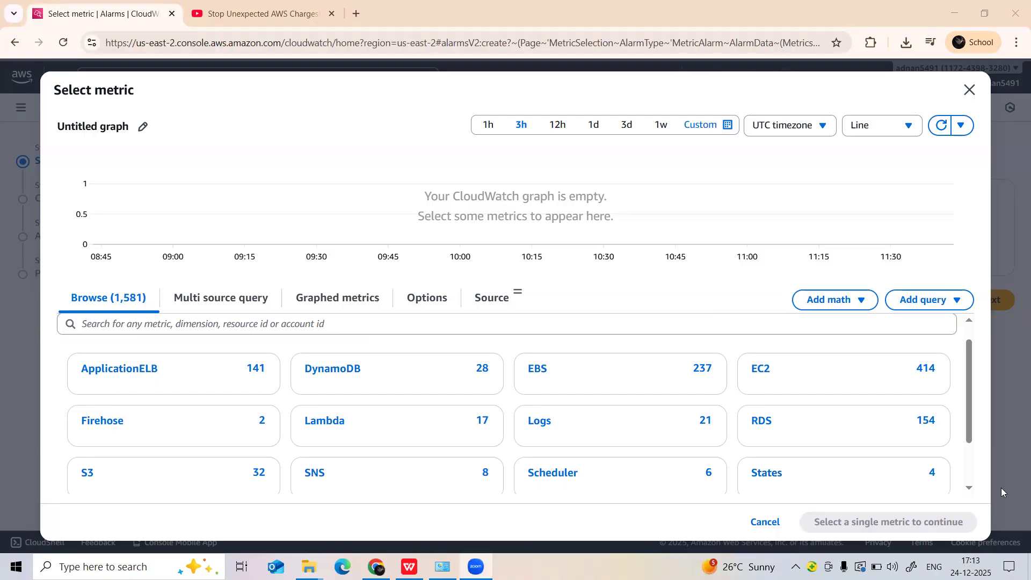
Search the Ohio region's alarm metrics for "billing" again.
click(213, 331)
text(b)
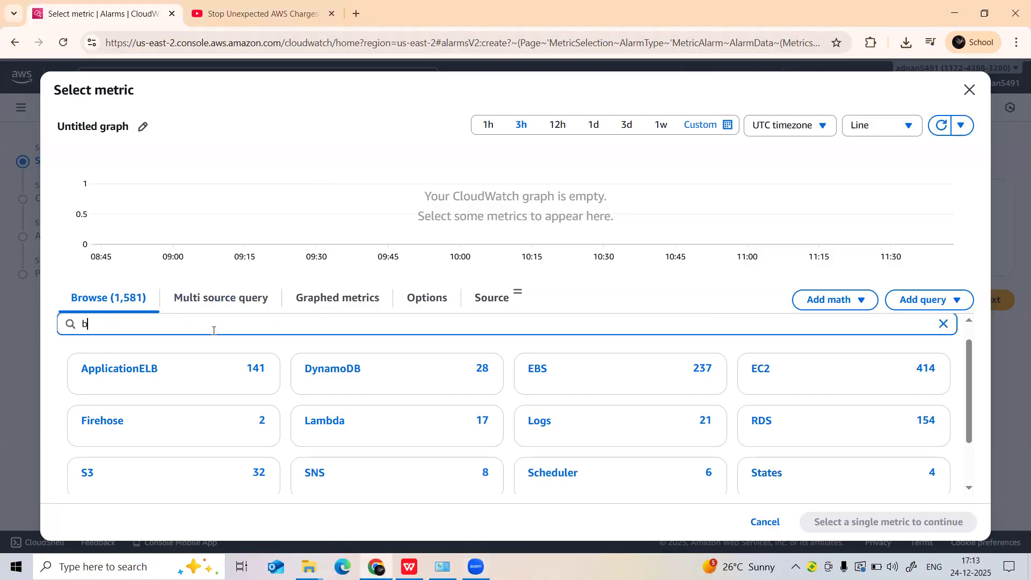
text(illing)
key(Return)
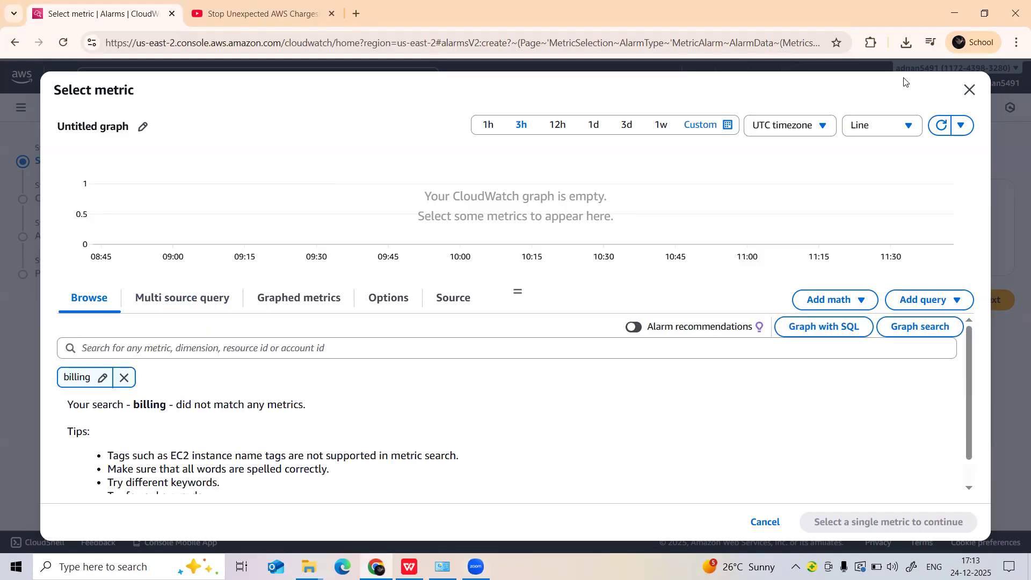
Close the metric selection and switch the console region to N. Virginia (us-east-1).
click(970, 90)
click(867, 79)
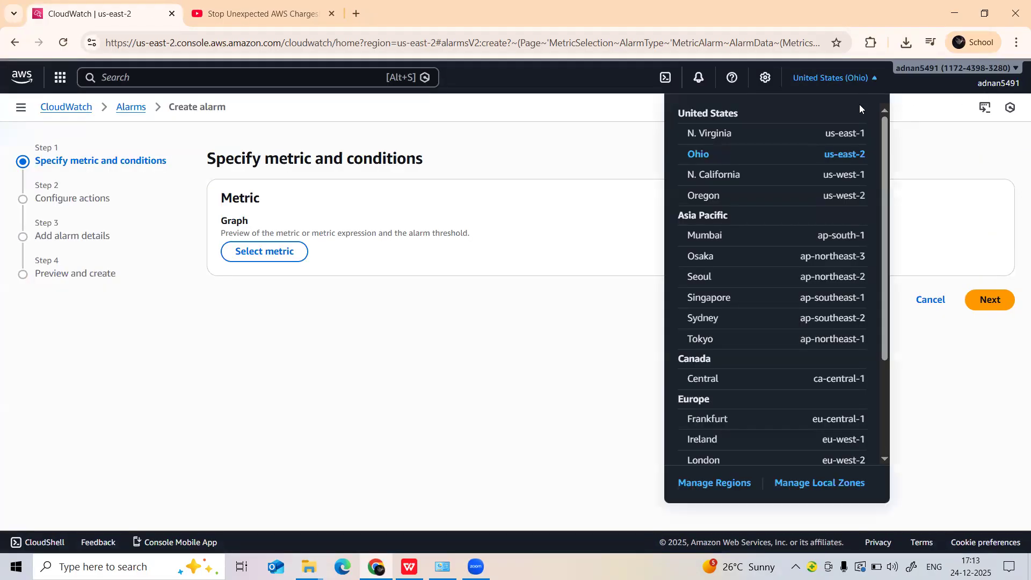
click(712, 135)
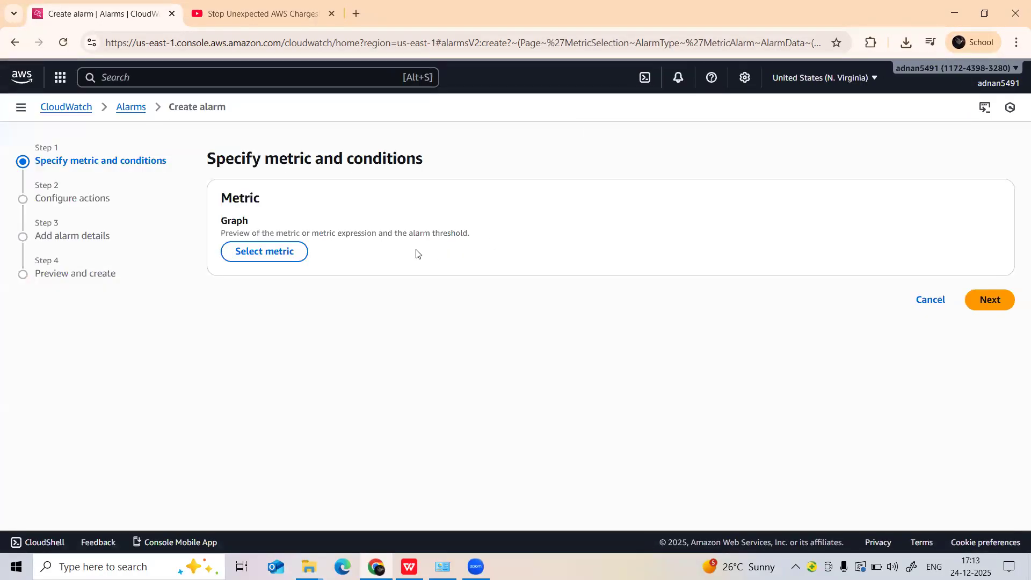
Select the USD EstimatedCharges metric from the Total Estimated Charge group of the Billing metrics for the alarm.
click(286, 266)
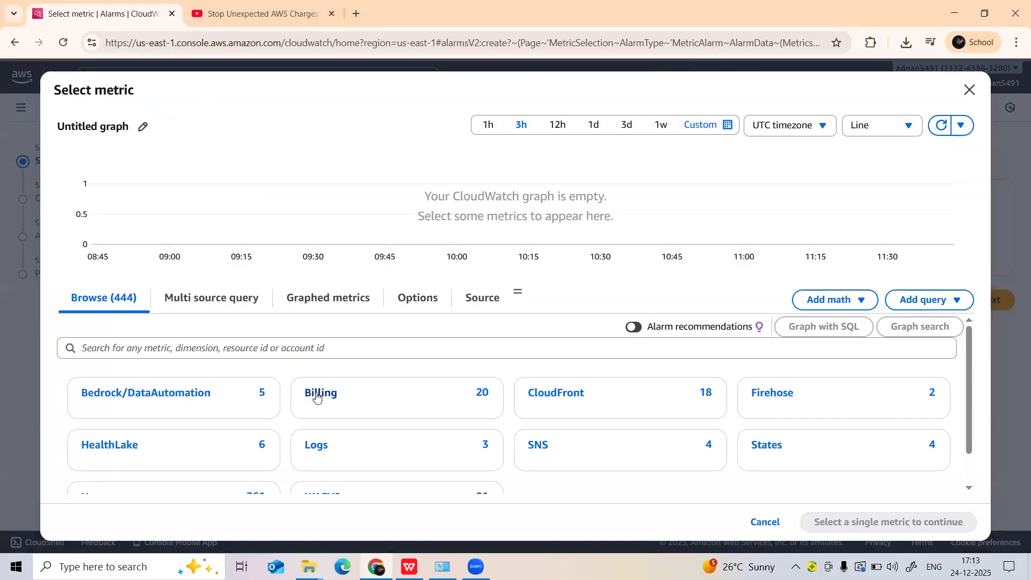
click(326, 397)
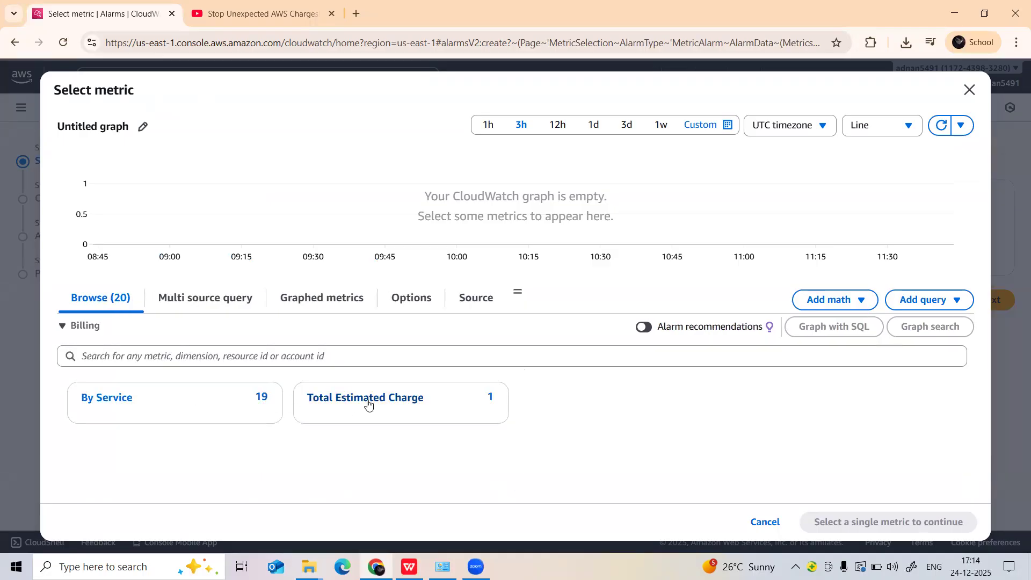
click(368, 404)
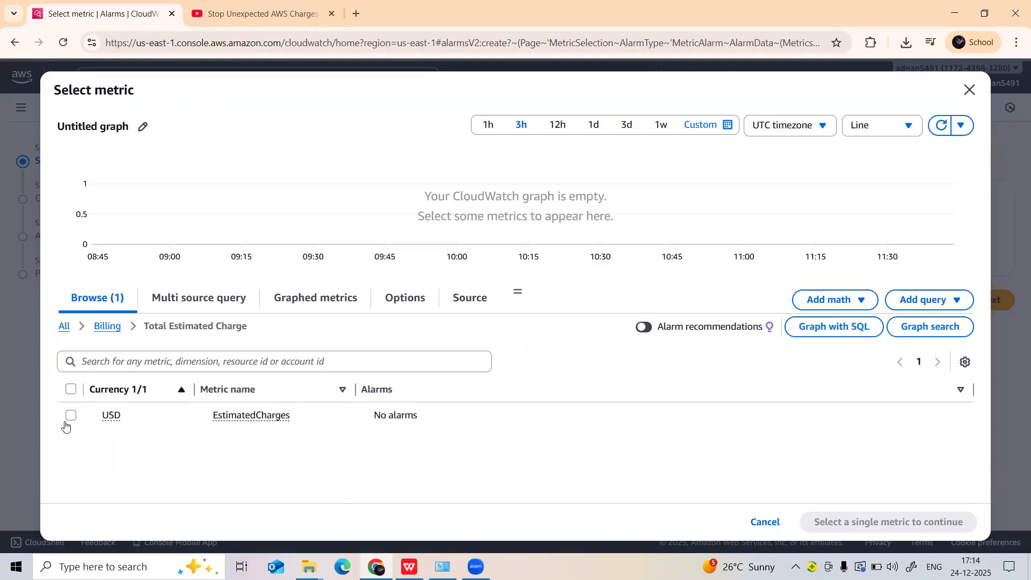
click(71, 415)
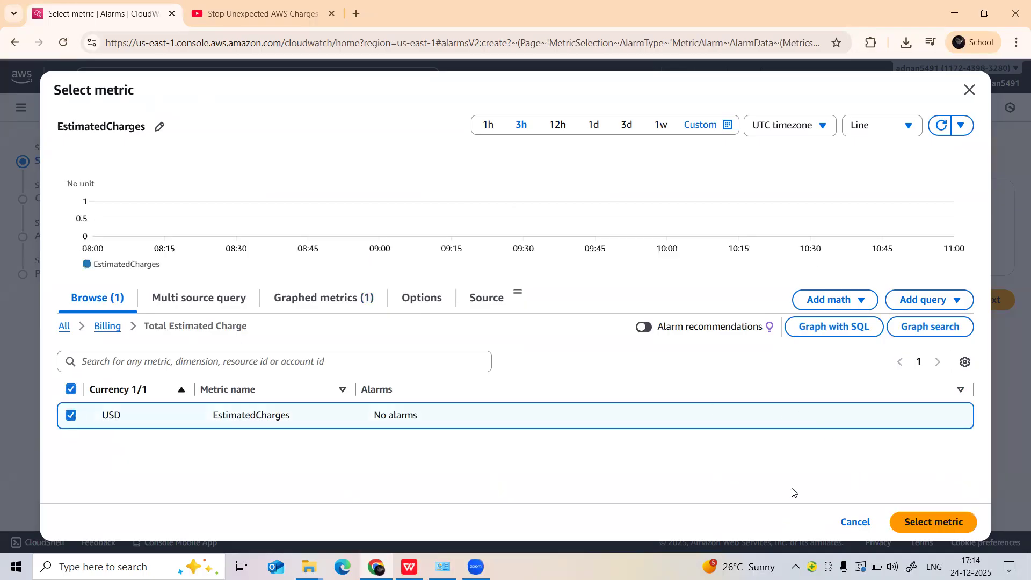
click(946, 526)
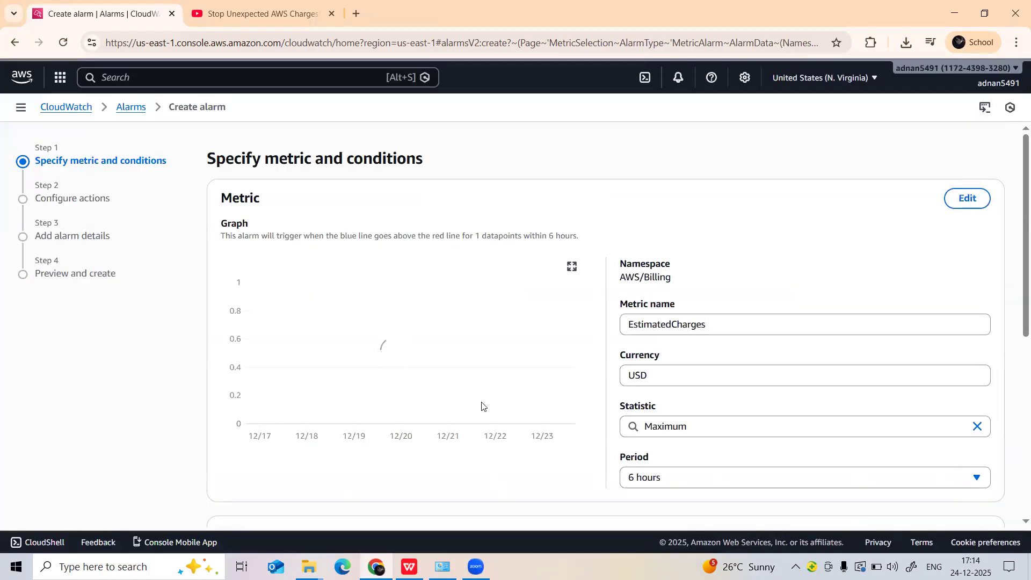
Set the alarm condition to Greater/Equal with a static threshold of 1 USD and continue to the action configuration.
scroll(596, 376, down, 6)
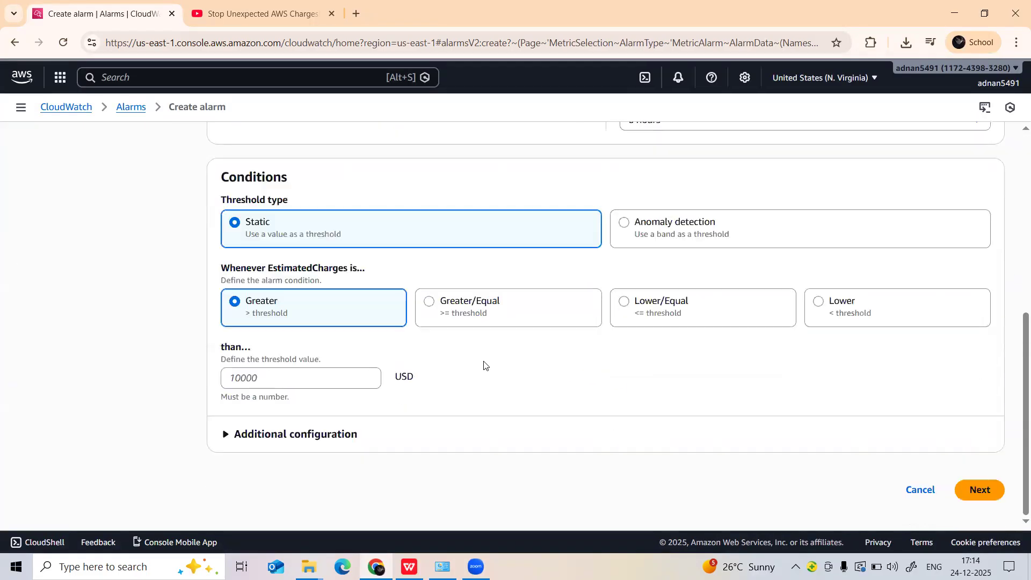
click(428, 305)
click(303, 379)
text(1)
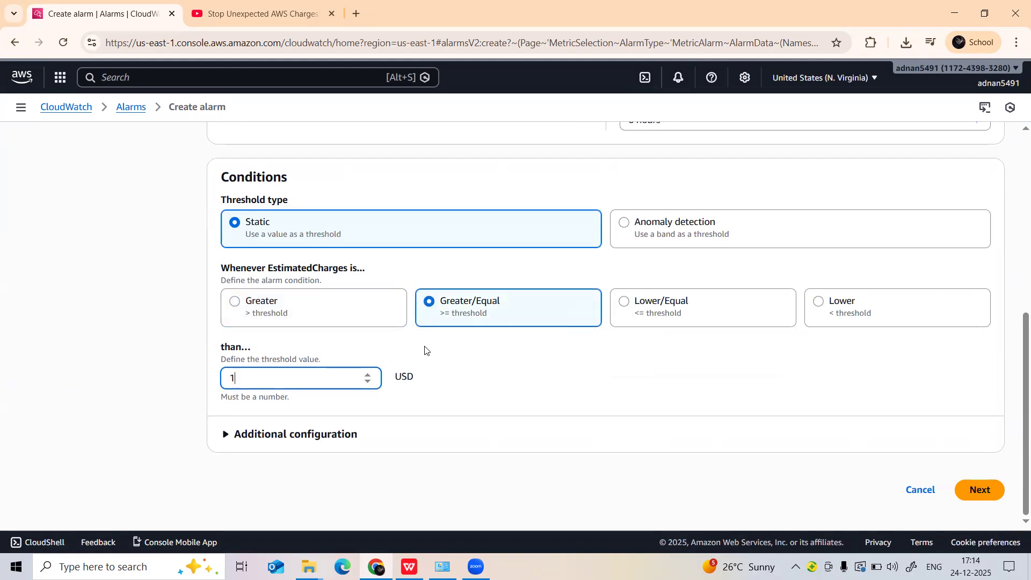
click(420, 430)
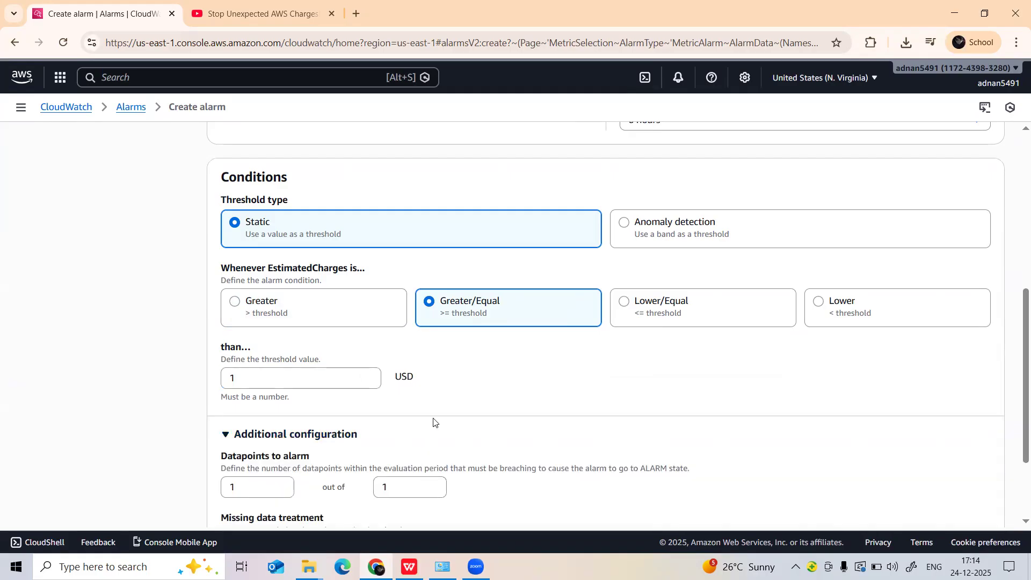
scroll(376, 387, down, 2)
click(226, 314)
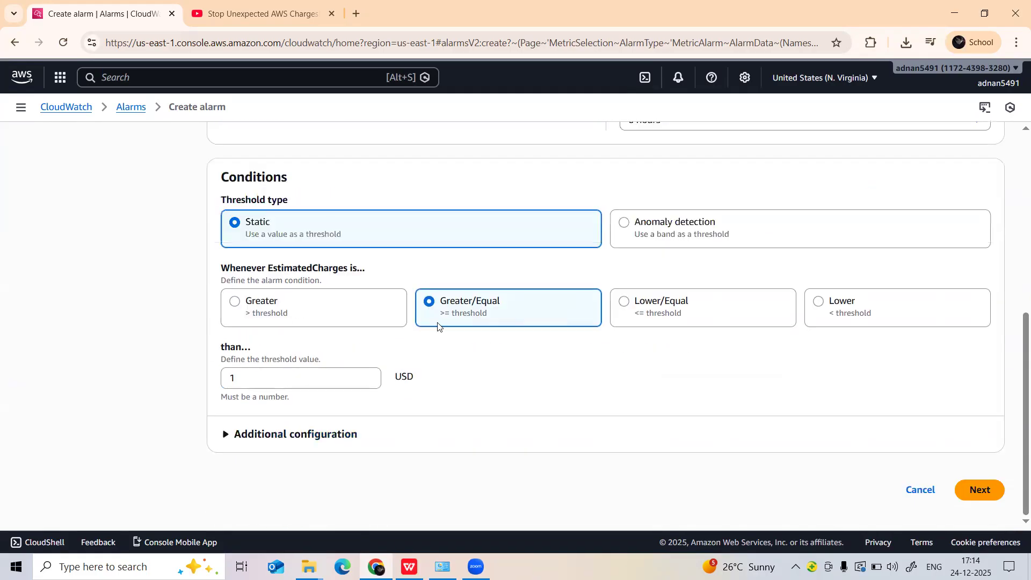
click(978, 490)
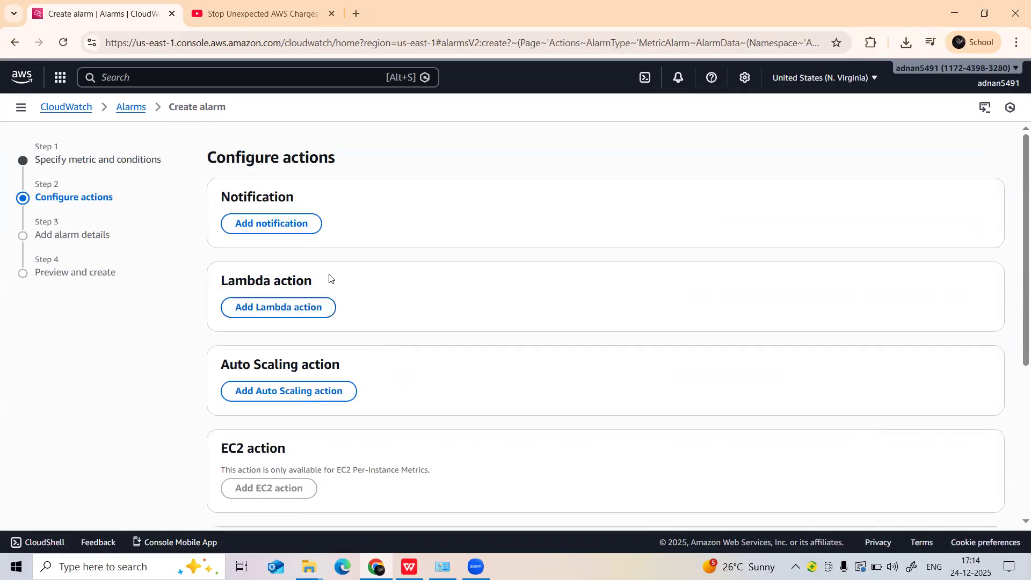
Proceed to the alarm details without adding any actions.
scroll(699, 376, down, 5)
click(983, 492)
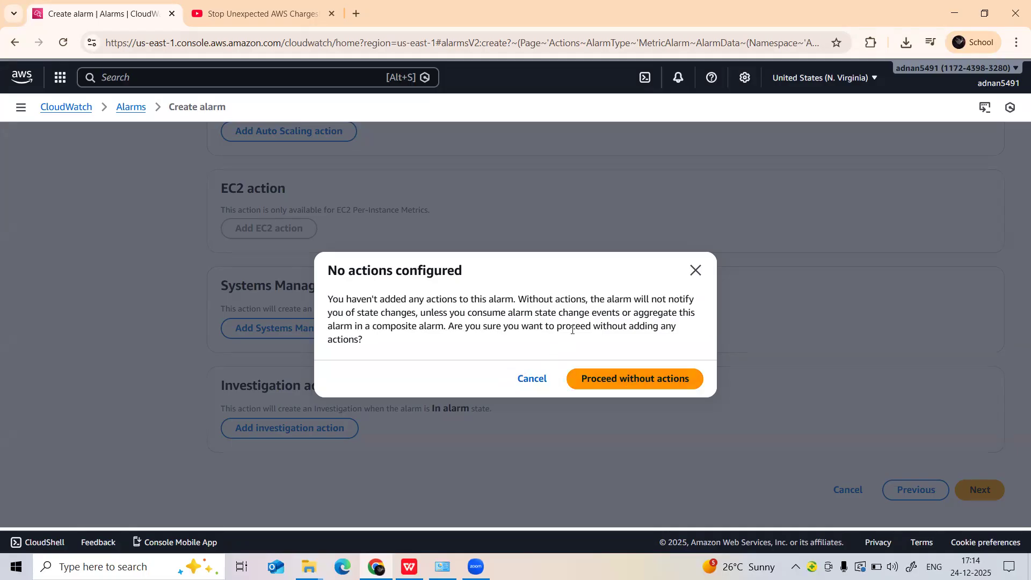
click(626, 378)
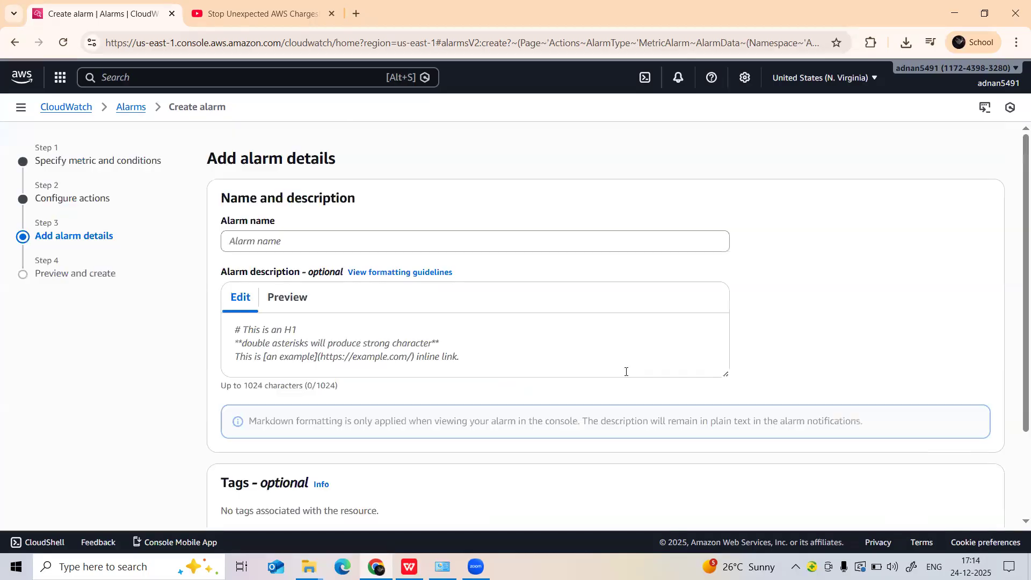
Name the alarm billing-alarm and continue to the preview.
scroll(568, 380, down, 2)
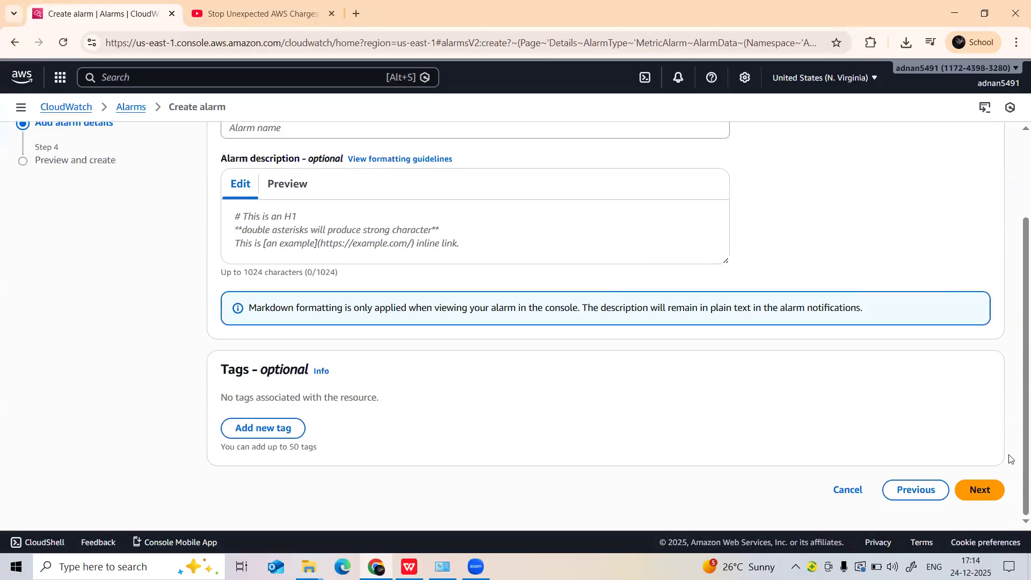
scroll(687, 353, up, 2)
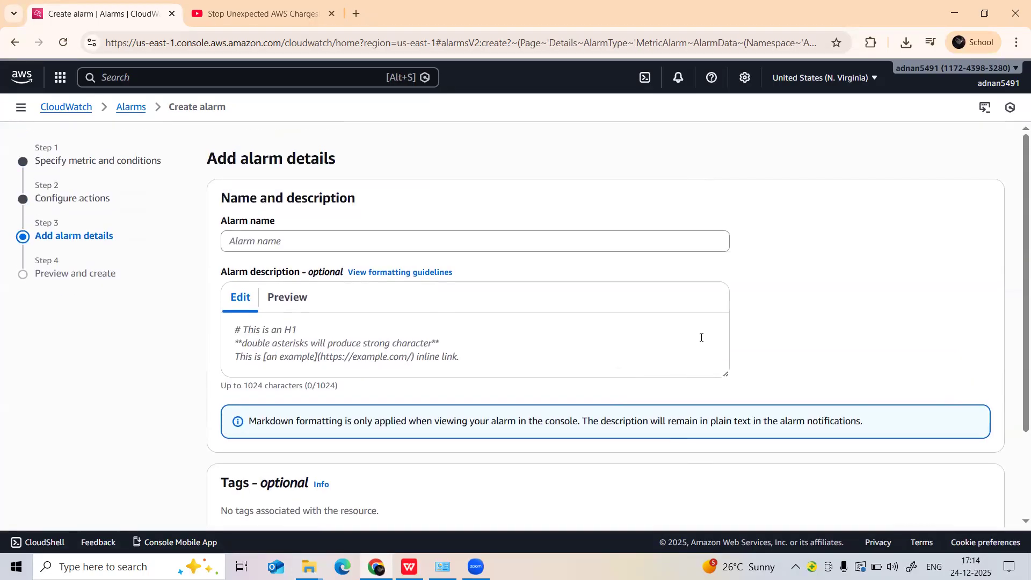
click(472, 244)
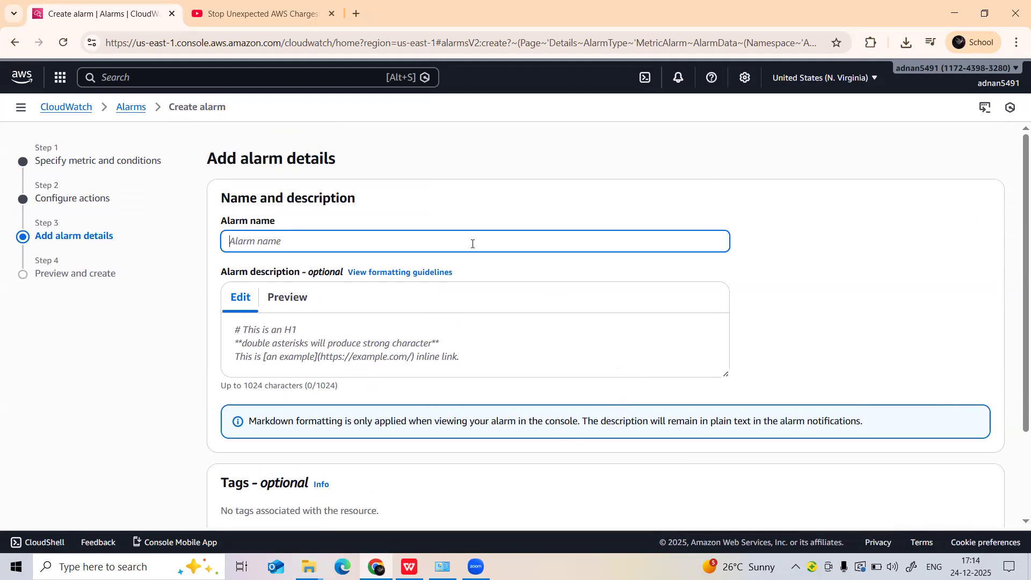
text(clo)
key(BackSpace)
key(BackSpace)
text(b)
text(illing)
text(-alaramm)
key(BackSpace)
key(BackSpace)
key(BackSpace)
scroll(520, 288, down, 3)
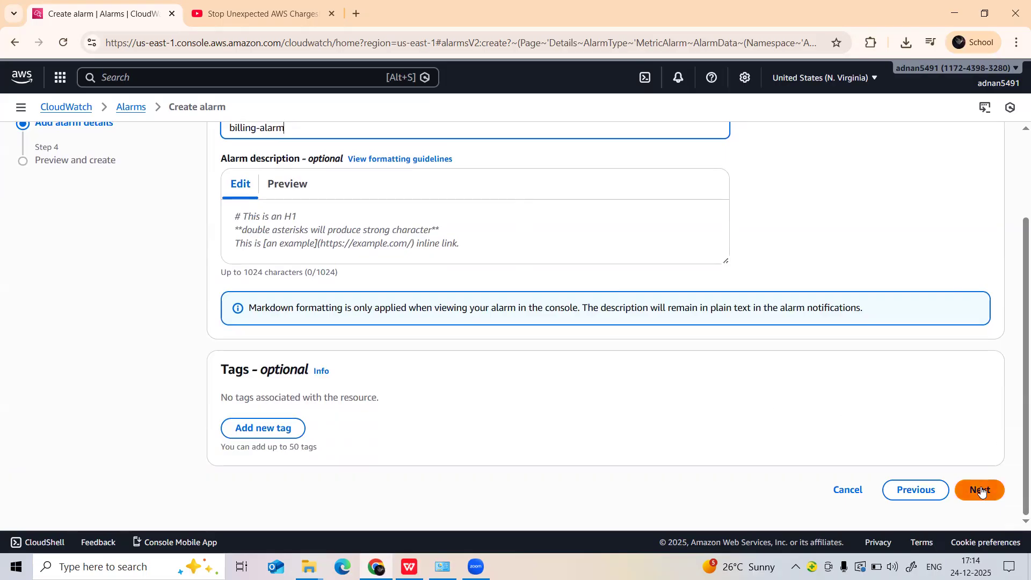
click(982, 492)
Review the alarm preview and go back to the Configure actions step.
scroll(494, 298, down, 6)
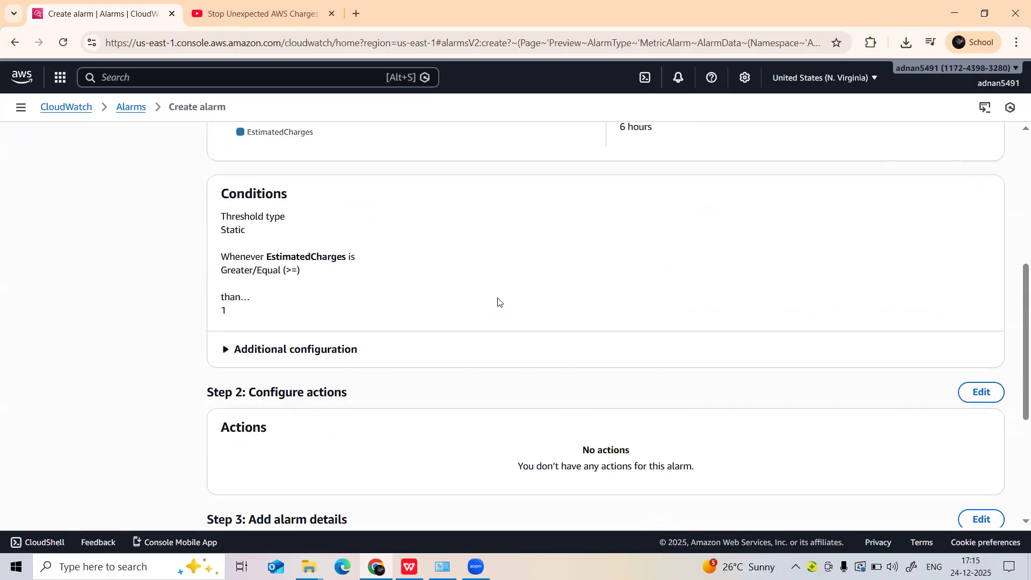
scroll(344, 292, down, 5)
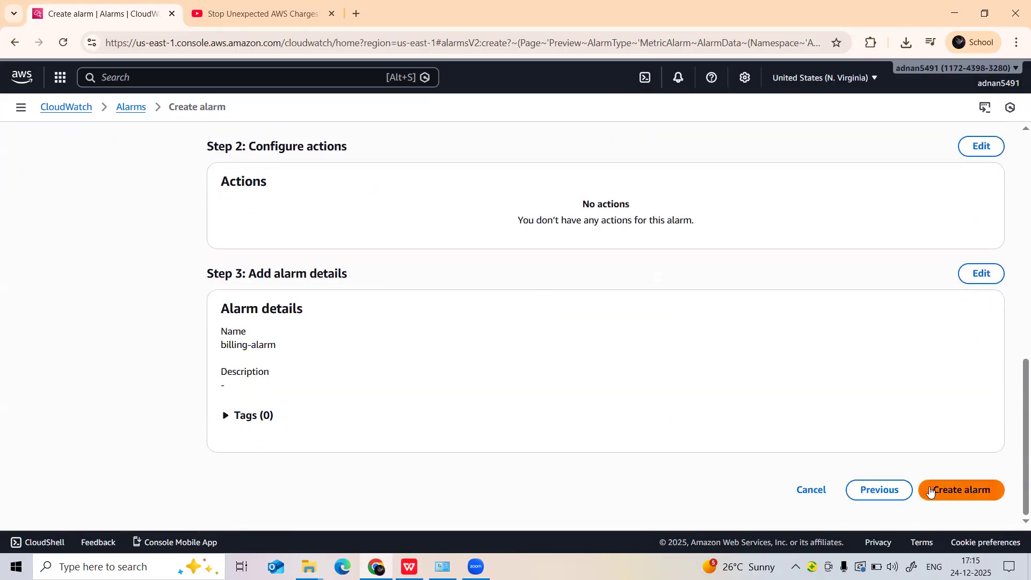
scroll(315, 299, up, 15)
click(89, 238)
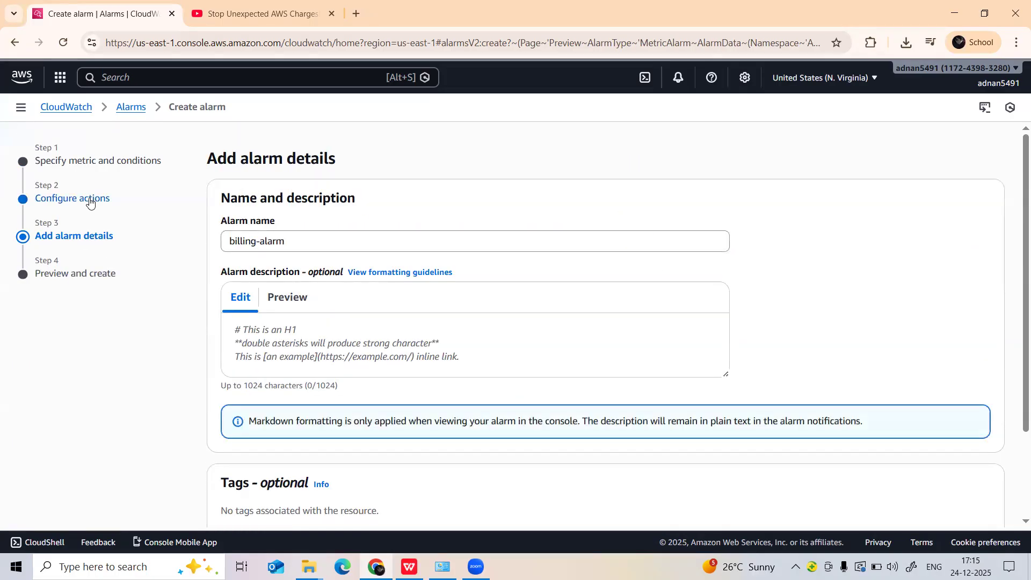
click(89, 202)
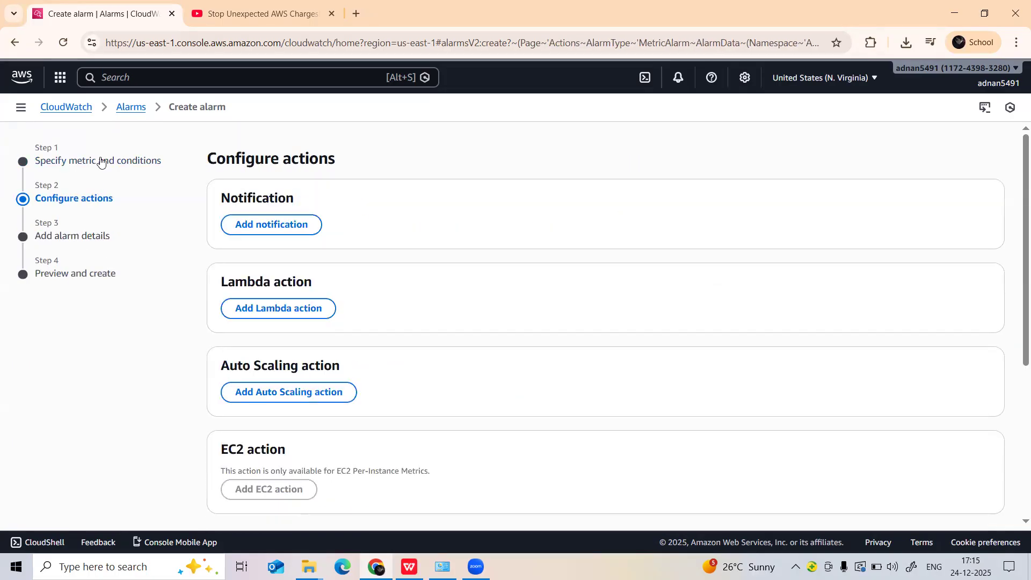
Add an In alarm notification with a new SNS topic and enter the recipient's email address as its endpoint.
click(259, 224)
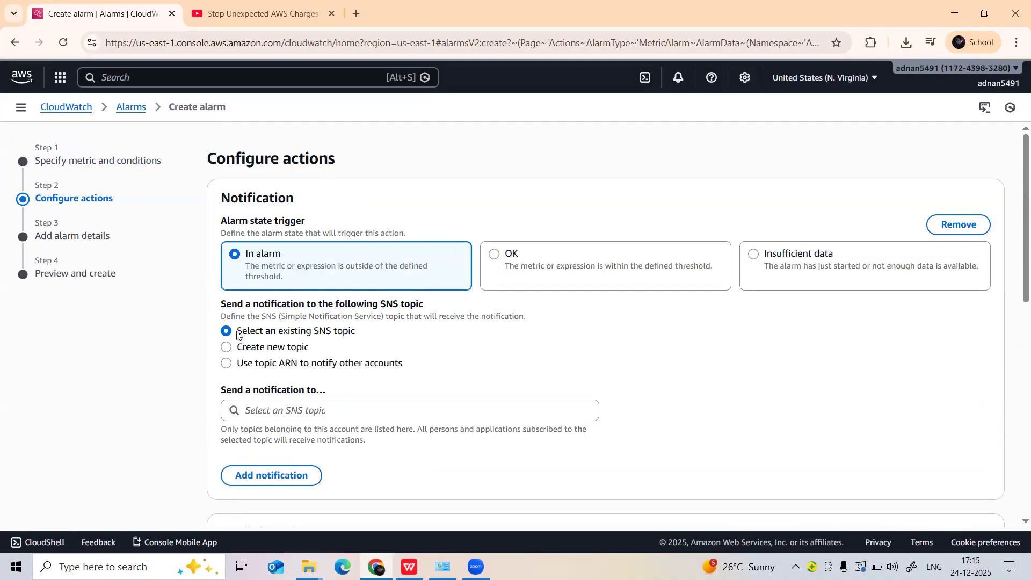
click(226, 347)
scroll(274, 421, down, 1)
scroll(274, 422, down, 1)
click(323, 430)
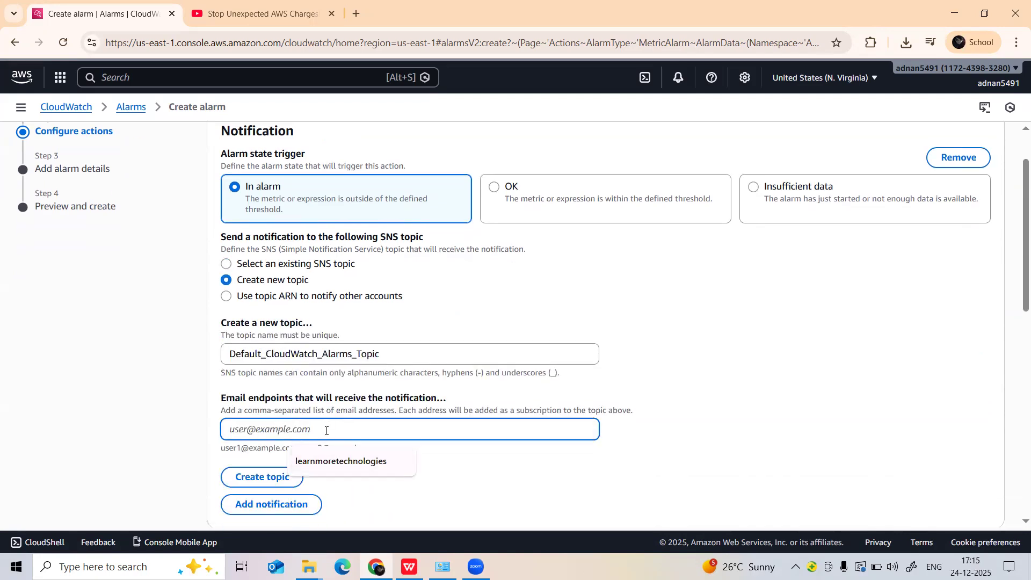
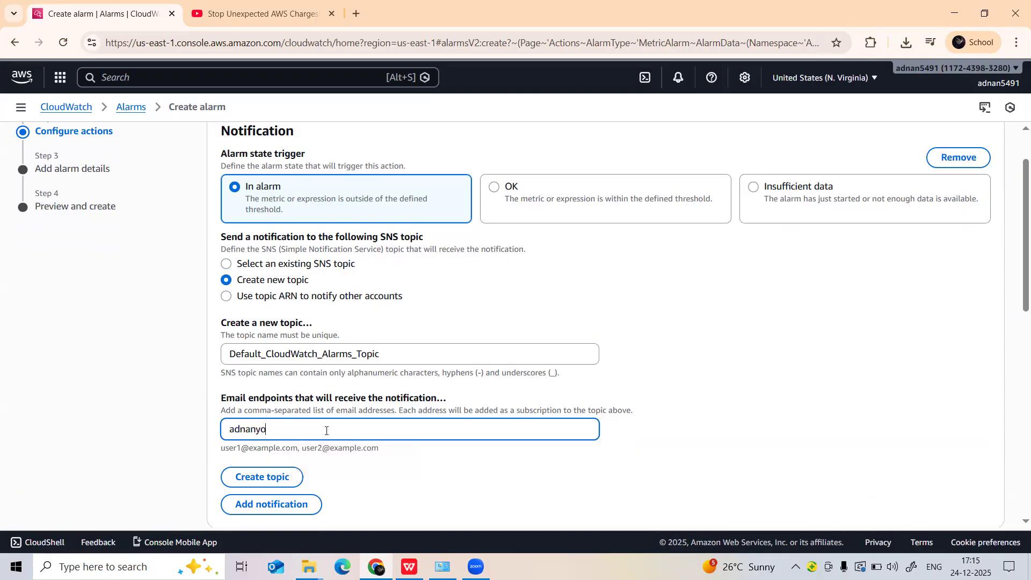
Create the SNS topic Default_CloudWatch_Alarms_Topic for the alarm notification.
scroll(309, 404, down, 1)
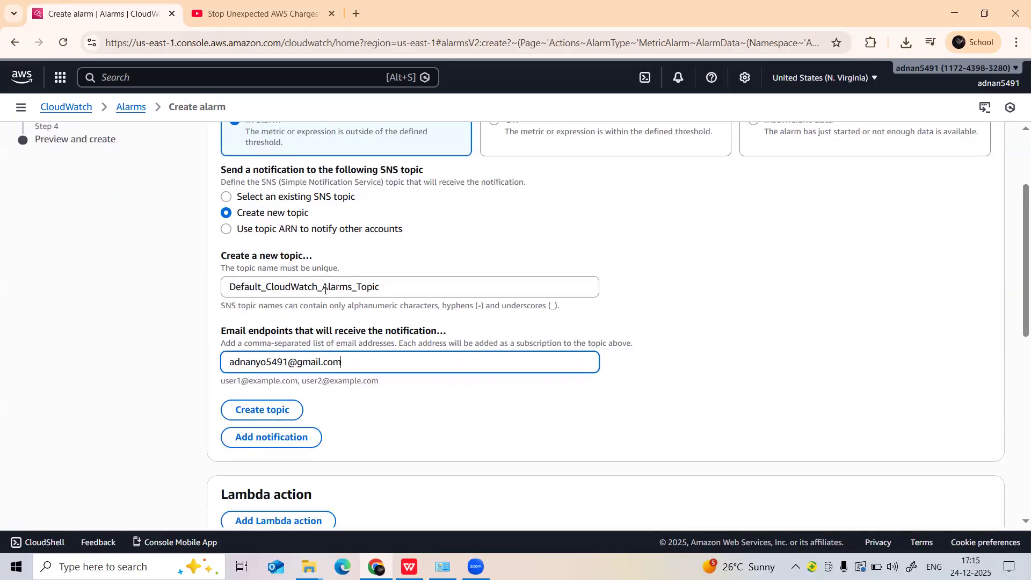
scroll(314, 298, down, 6)
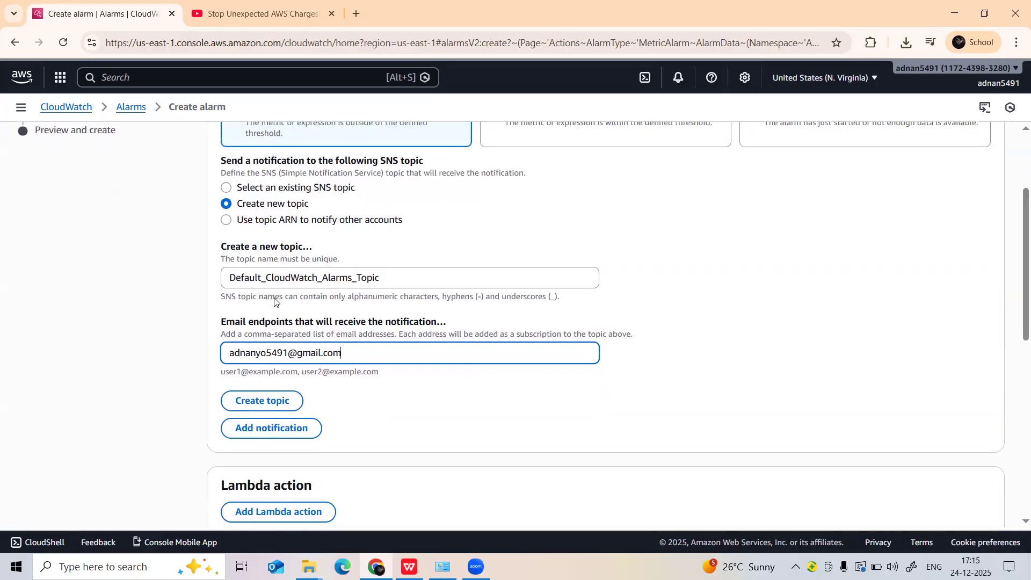
scroll(852, 445, up, 10)
scroll(690, 423, down, 10)
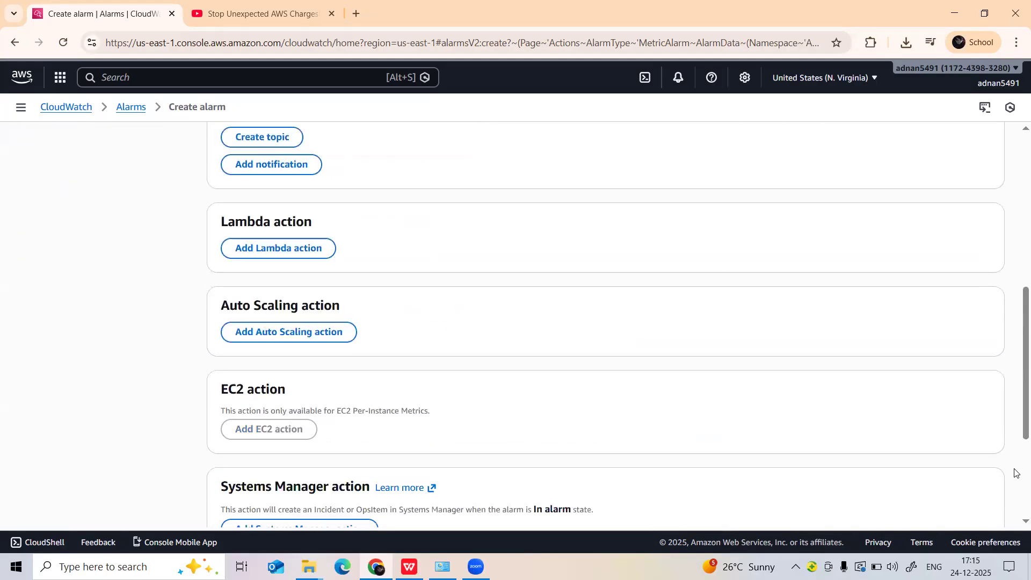
scroll(705, 413, up, 1)
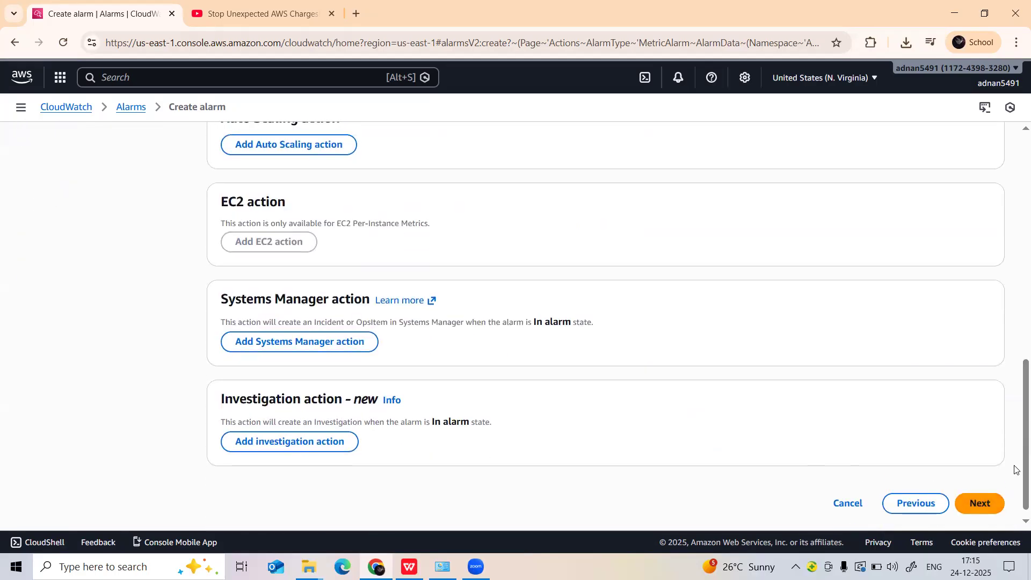
scroll(754, 425, up, 8)
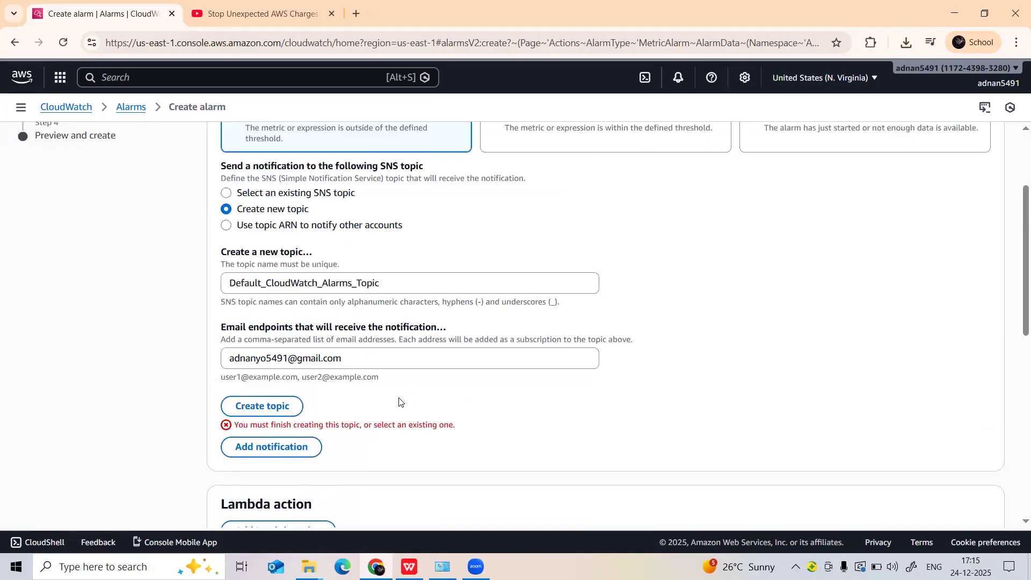
click(276, 409)
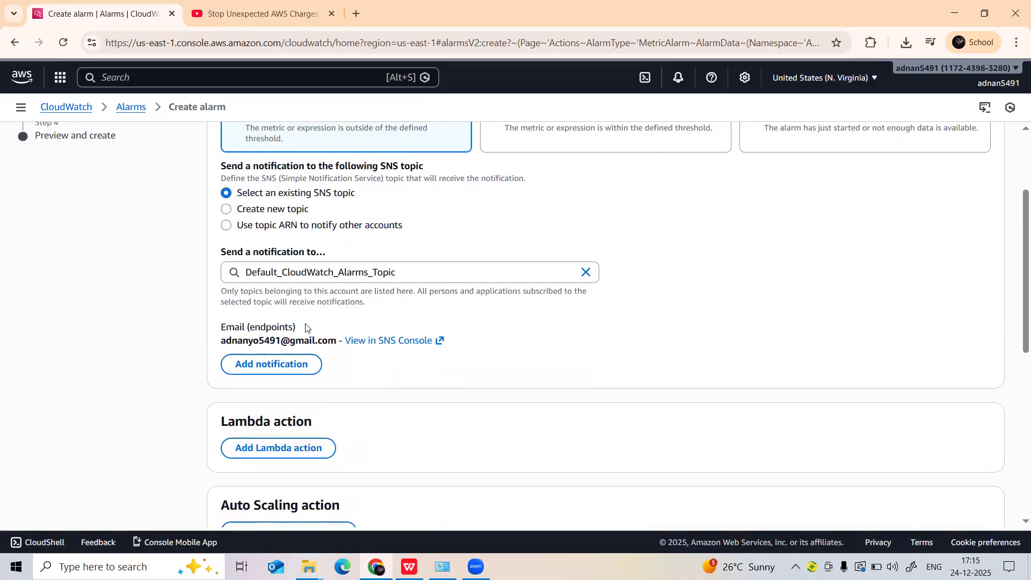
Continue through the alarm details and preview, and create the alarm.
scroll(376, 336, down, 7)
click(978, 489)
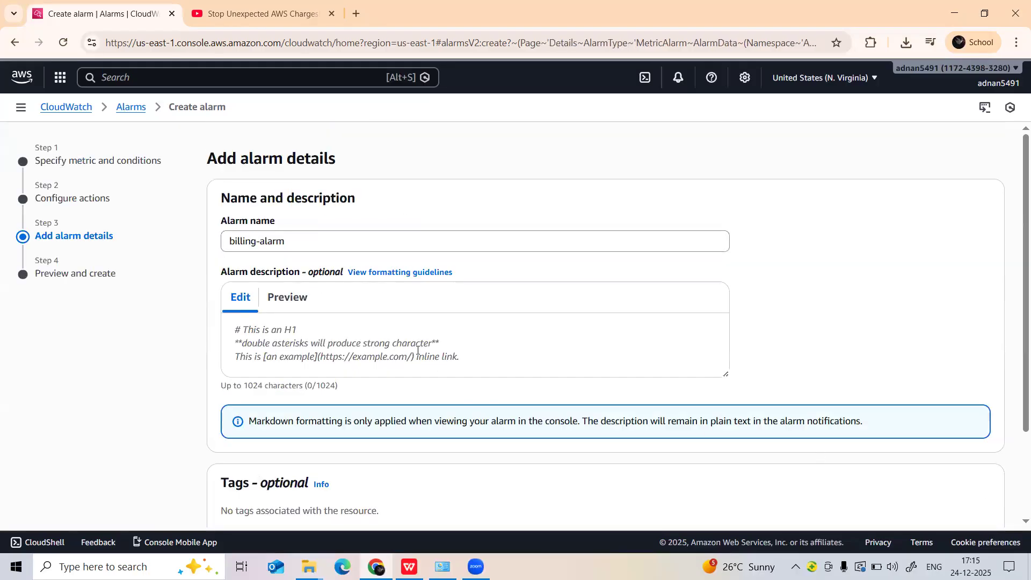
scroll(430, 352, down, 3)
click(979, 489)
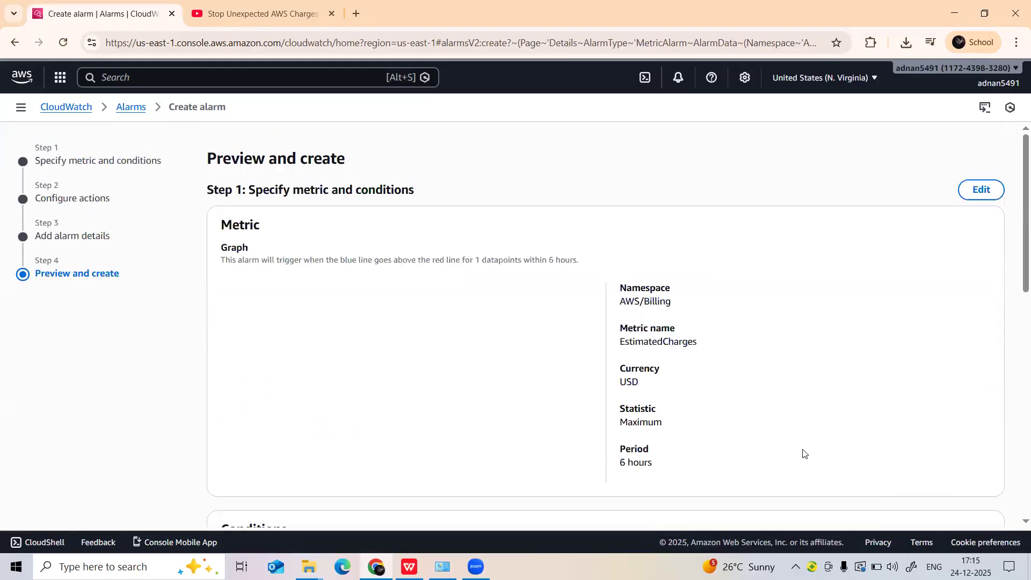
scroll(300, 331, down, 8)
scroll(300, 331, down, 5)
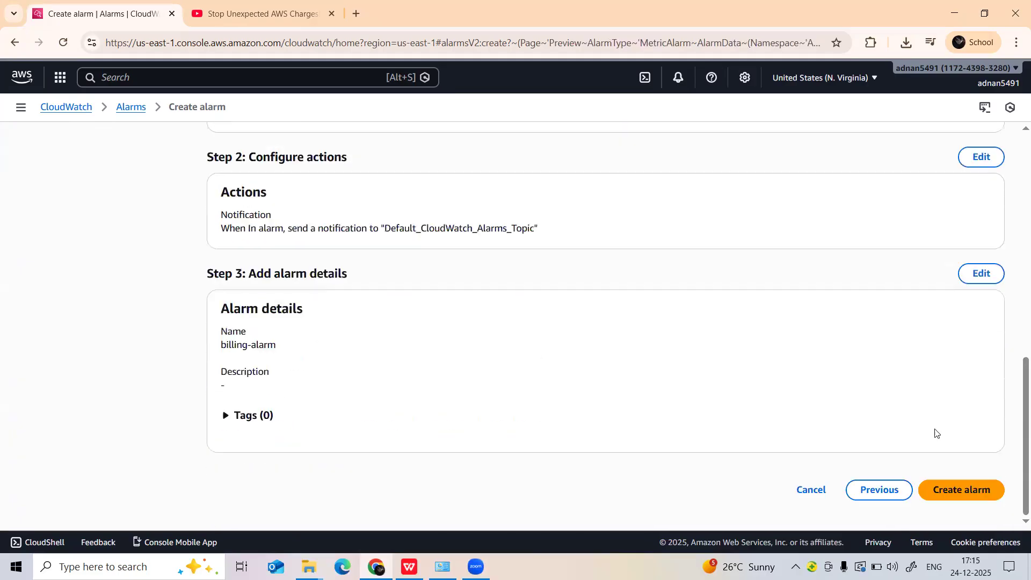
click(980, 489)
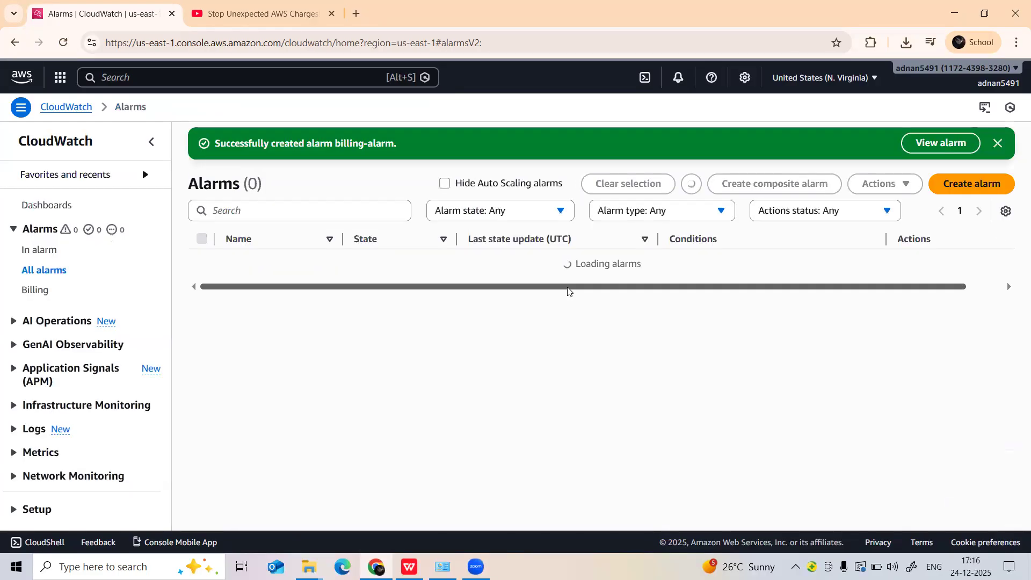